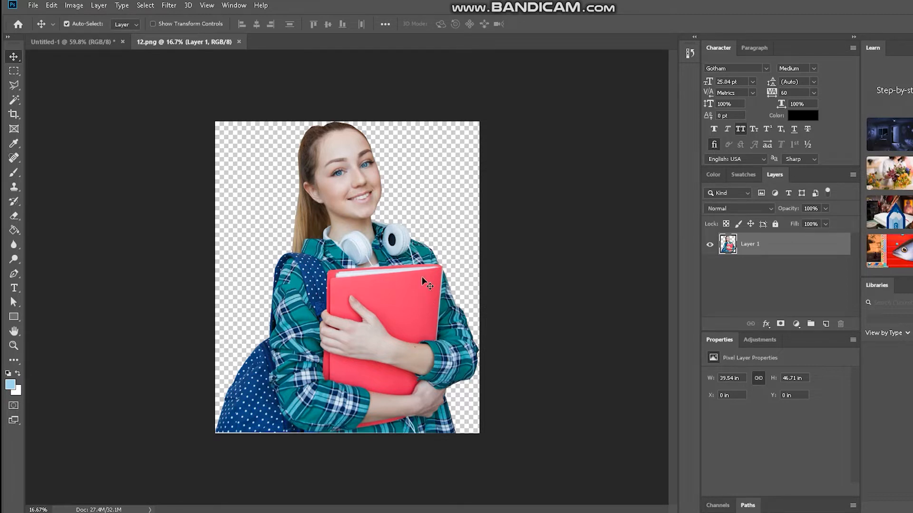
# Copy the student cutout from 12.png into the Untitled-1 document and scale it proportionally to 22%.
pyautogui.moveTo(375, 279); pyautogui.dragTo(343, 228)
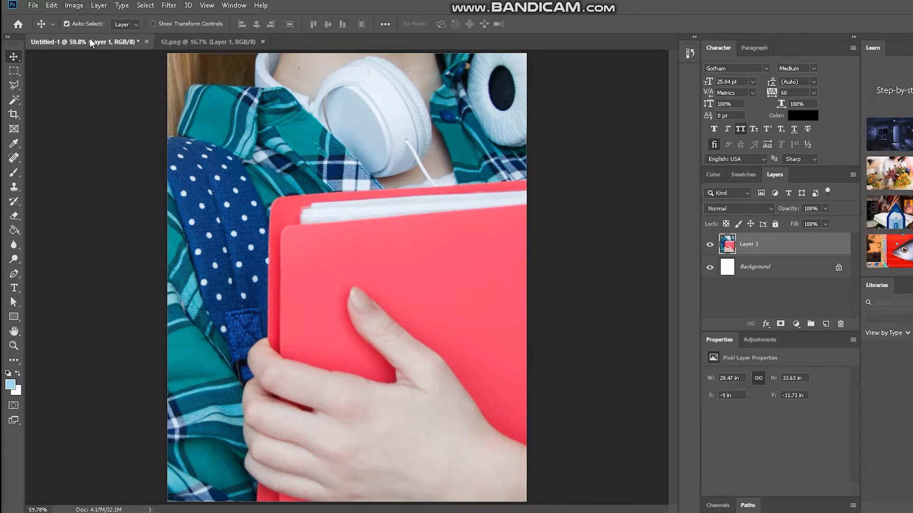
pyautogui.click(52, 5)
pyautogui.click(87, 248)
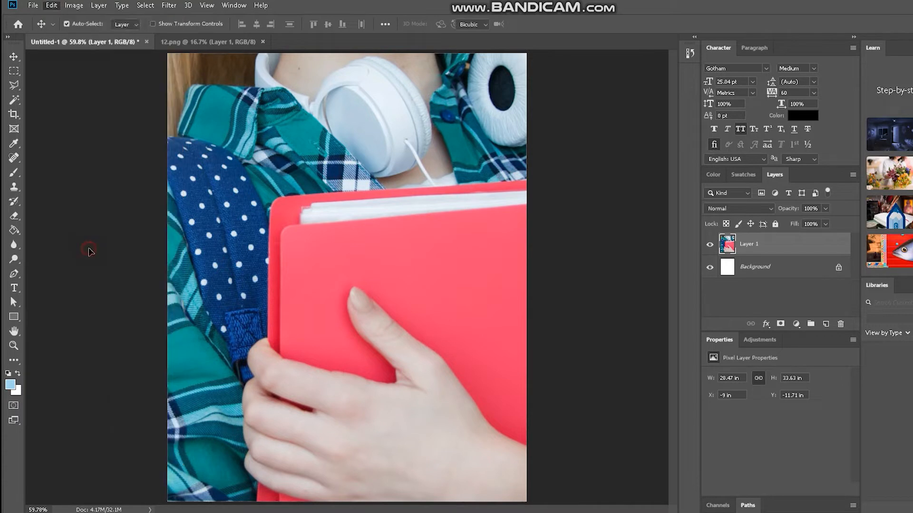
pyautogui.doubleClick(200, 24)
pyautogui.write('22')
pyautogui.press('Return')
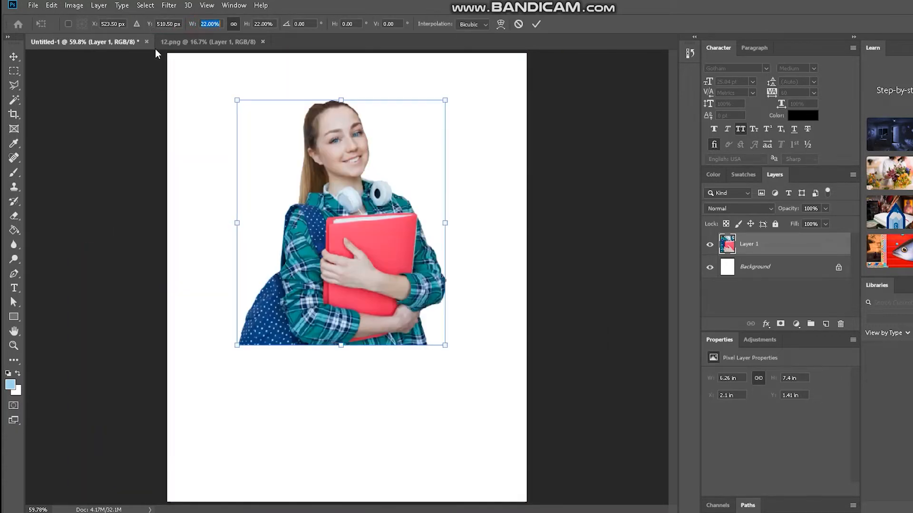
pyautogui.press('Return')
# Move the student cutout to the upper-left area of the page, at about X 1.08 in and Y 1.61 in.
pyautogui.moveTo(353, 231); pyautogui.dragTo(312, 230)
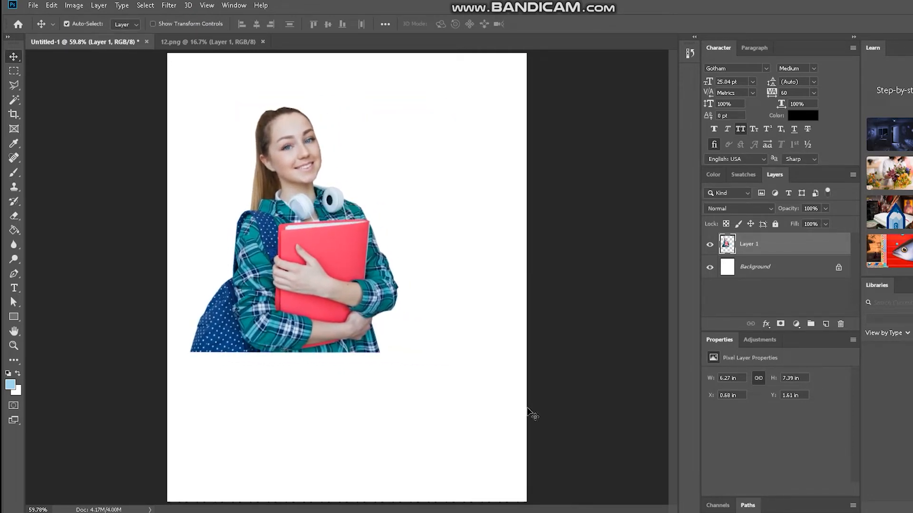
pyautogui.moveTo(345, 262); pyautogui.dragTo(359, 259)
pyautogui.moveTo(352, 320); pyautogui.dragTo(334, 294)
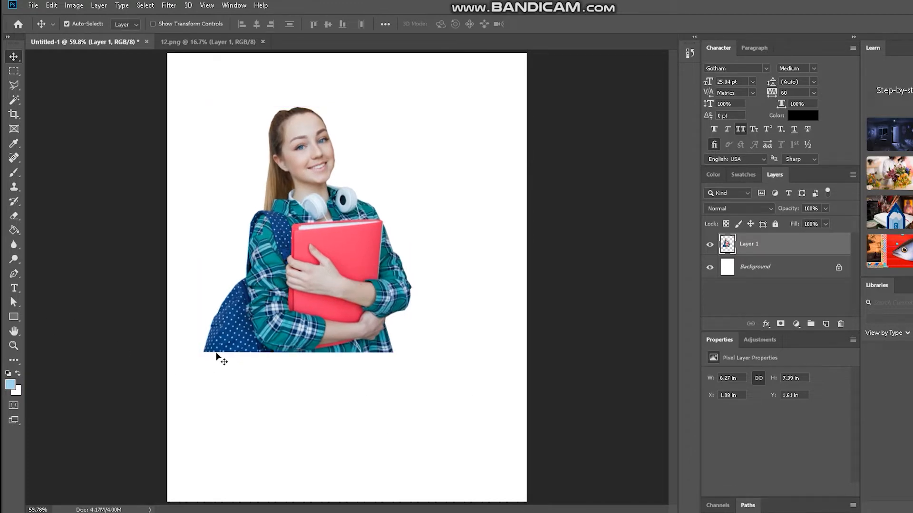
# Draw a full-width peach rectangle about 1086 × 262 px below the cutout and align its top edge with the cutout's base.
pyautogui.click(14, 317)
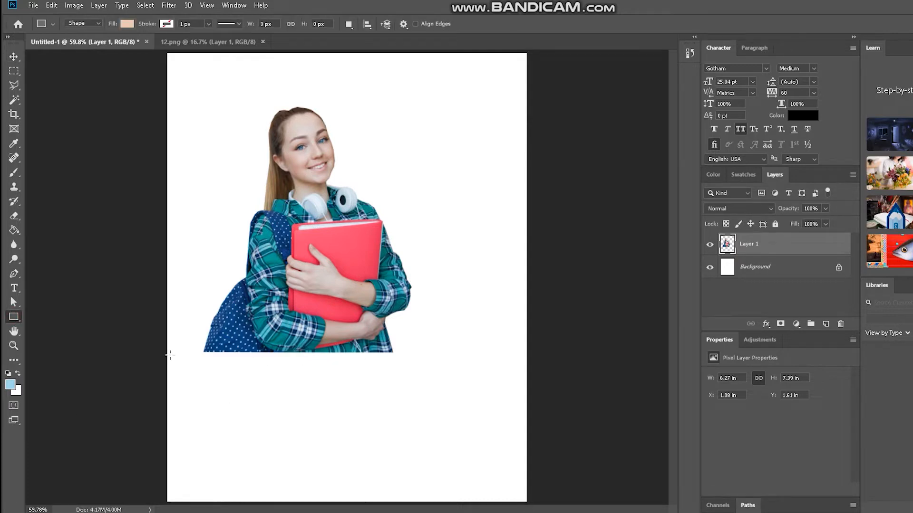
pyautogui.moveTo(166, 353); pyautogui.dragTo(526, 441)
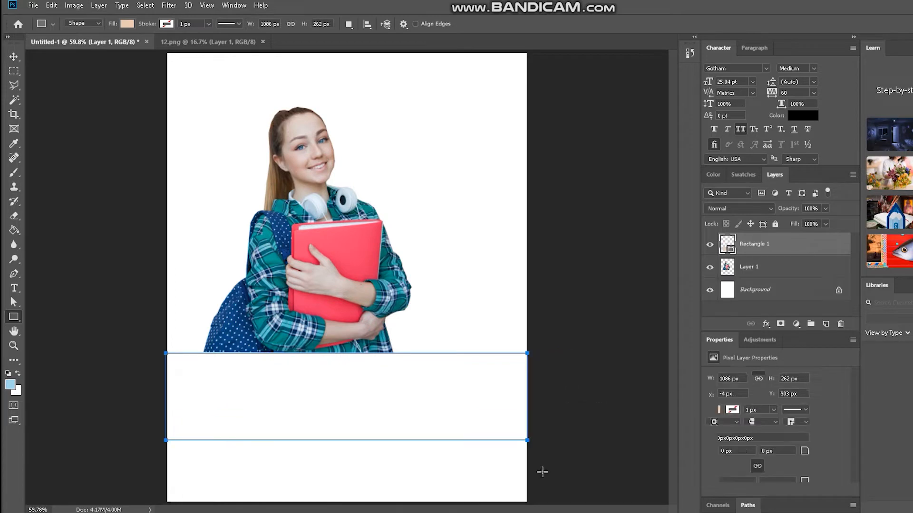
pyautogui.click(14, 57)
pyautogui.moveTo(435, 434); pyautogui.dragTo(434, 429)
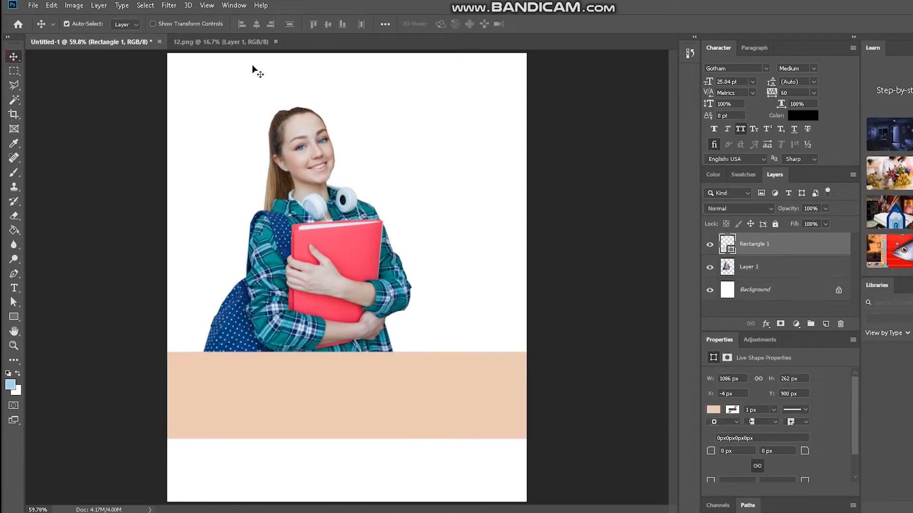
# Stretch the peach rectangle down to the page's bottom edge with Free Transform, making it about 450 px tall.
pyautogui.click(50, 6)
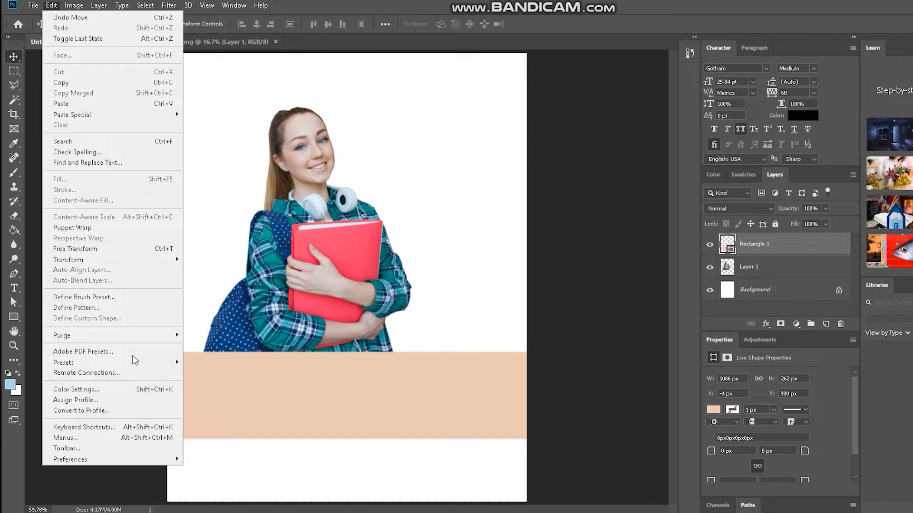
pyautogui.click(79, 248)
pyautogui.moveTo(348, 442); pyautogui.dragTo(348, 501)
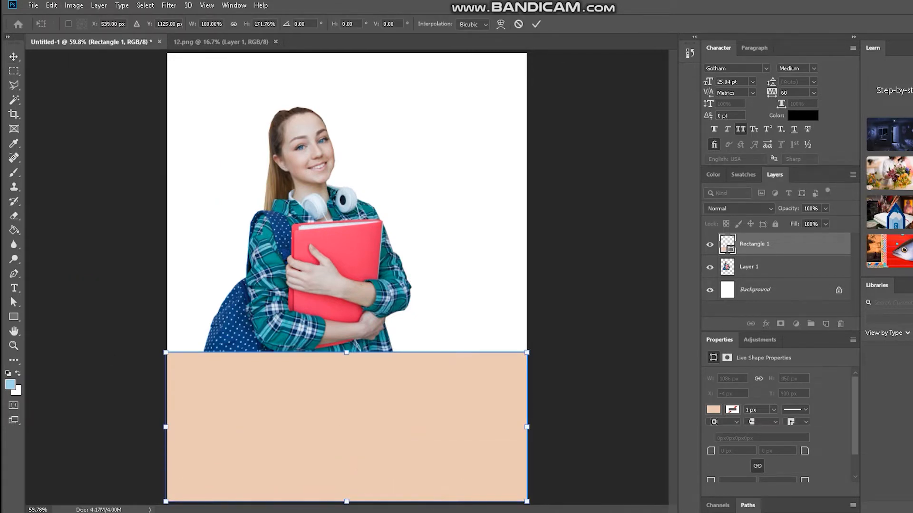
pyautogui.click(14, 56)
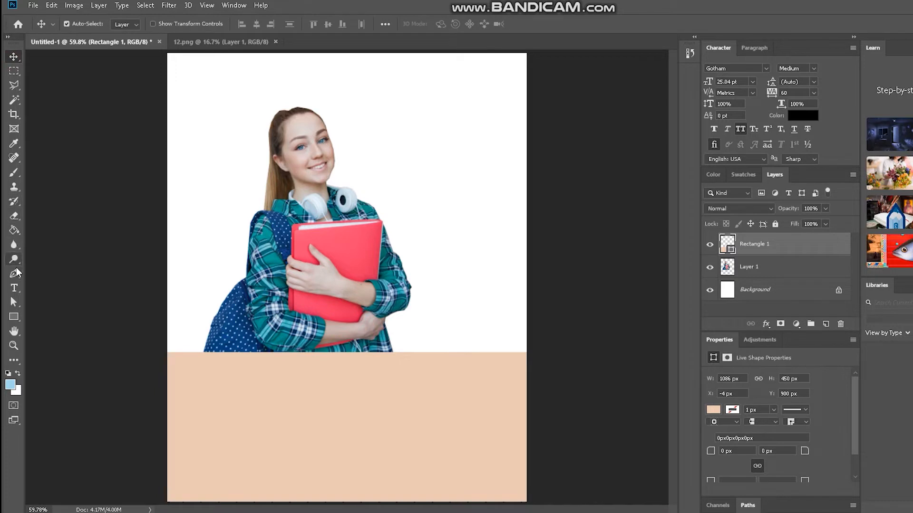
pyautogui.click(13, 317)
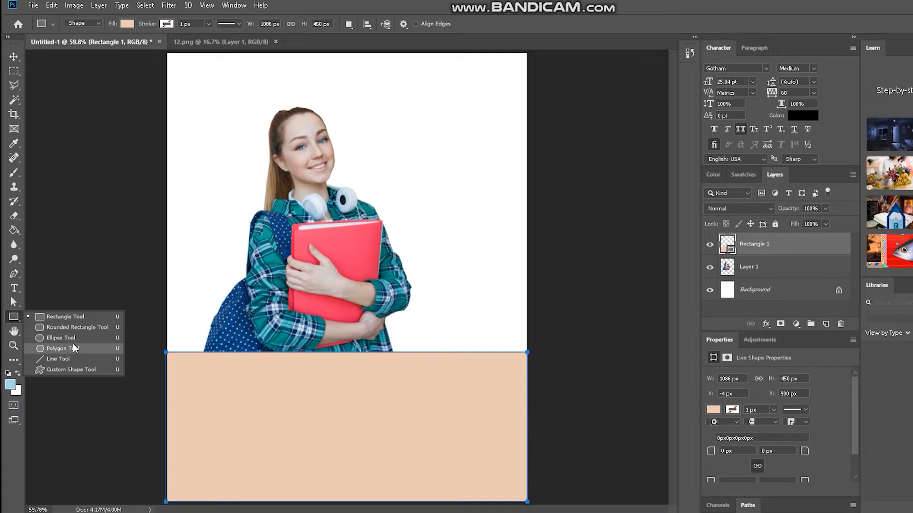
pyautogui.click(87, 369)
pyautogui.click(455, 25)
pyautogui.click(455, 24)
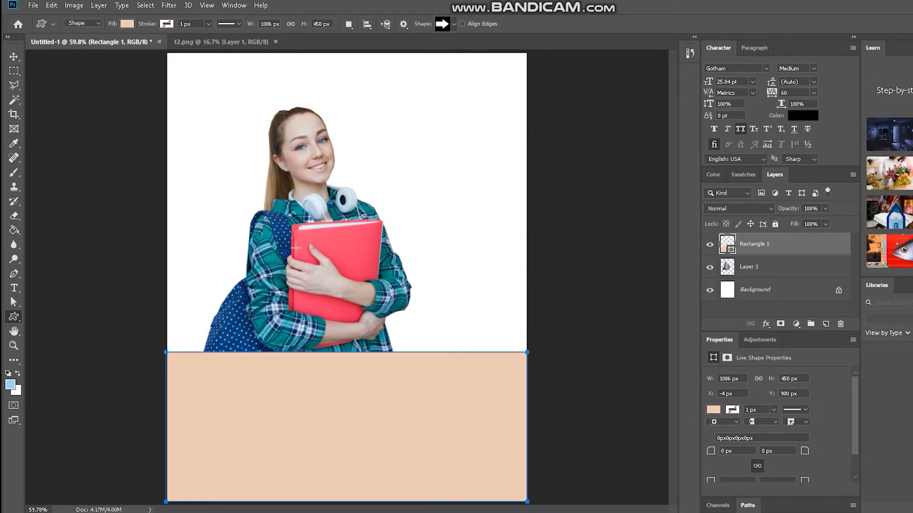
pyautogui.click(13, 318)
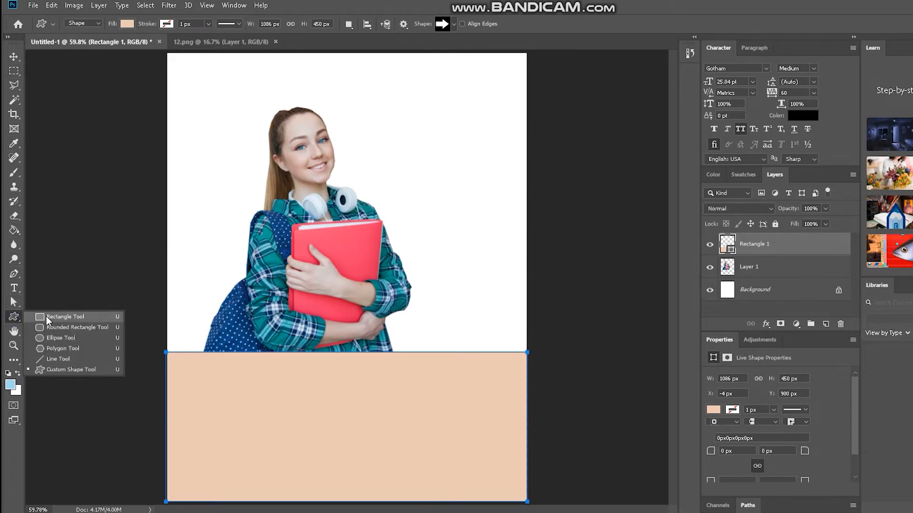
pyautogui.click(47, 315)
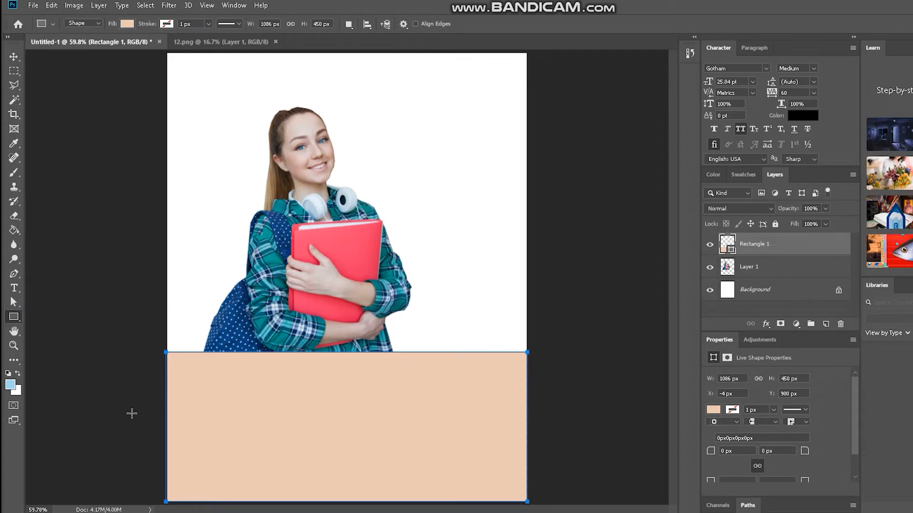
pyautogui.click(20, 56)
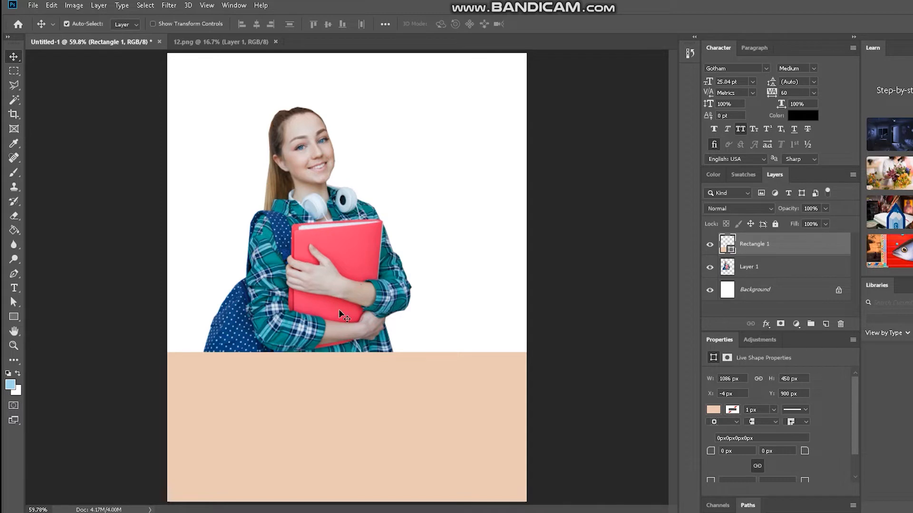
pyautogui.click(447, 227)
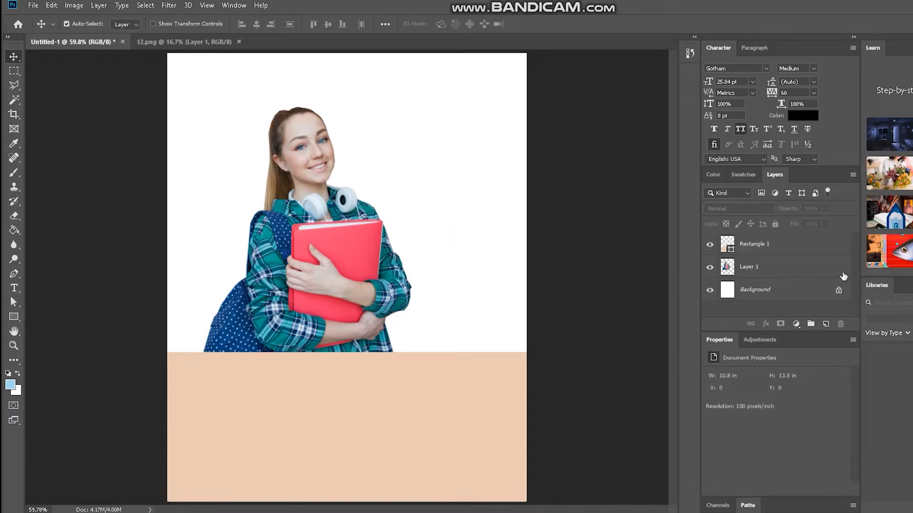
pyautogui.click(348, 265)
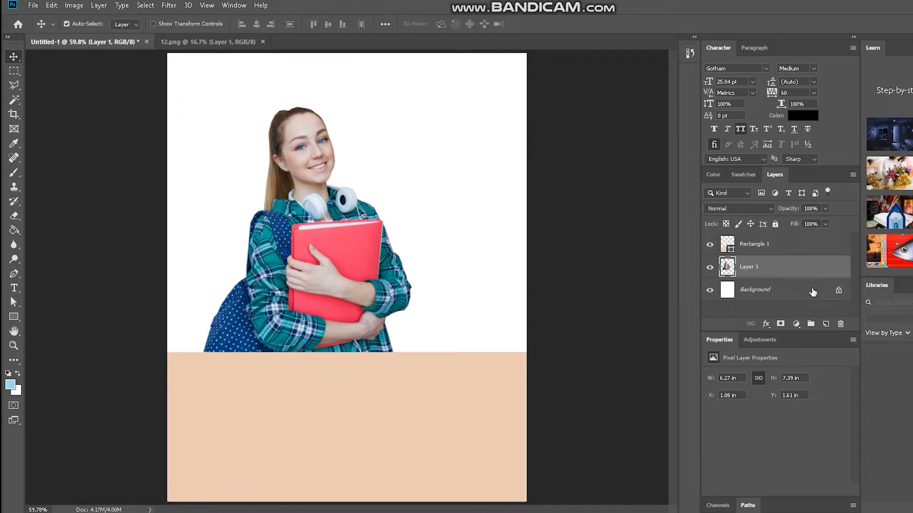
# Unlock the background layer and add a Color Overlay to it, sampling the color from the student's pink folder.
pyautogui.click(839, 291)
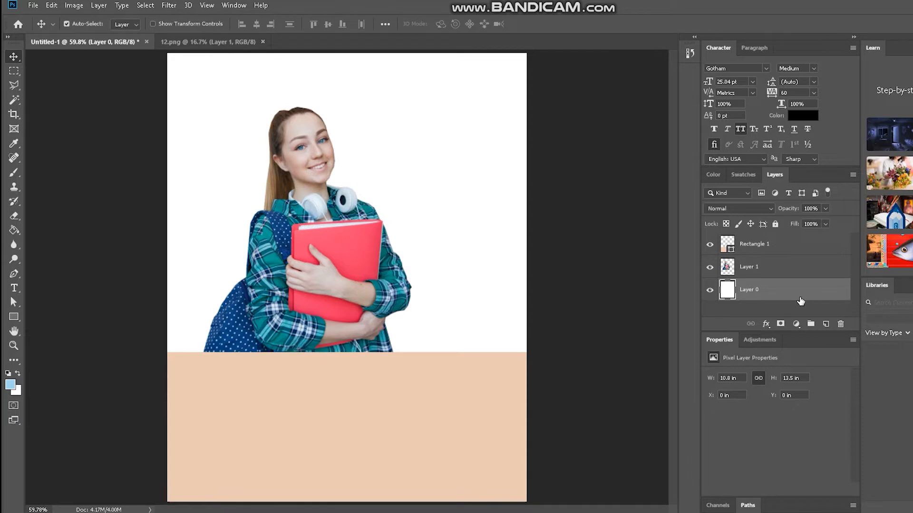
pyautogui.click(815, 286)
pyautogui.doubleClick(816, 288)
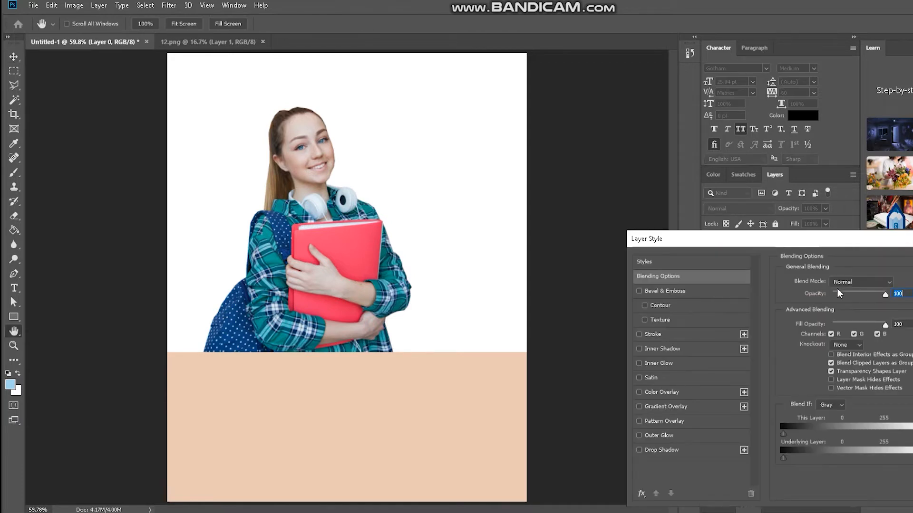
pyautogui.click(692, 392)
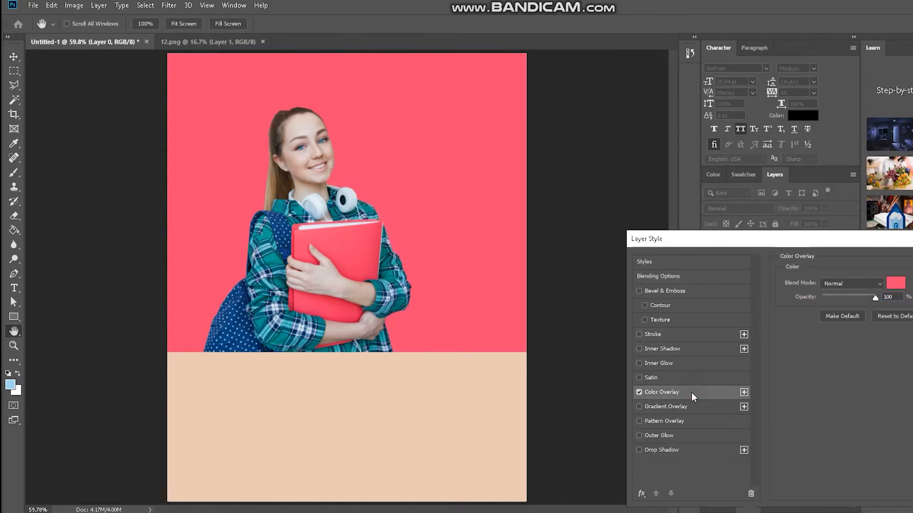
pyautogui.click(896, 284)
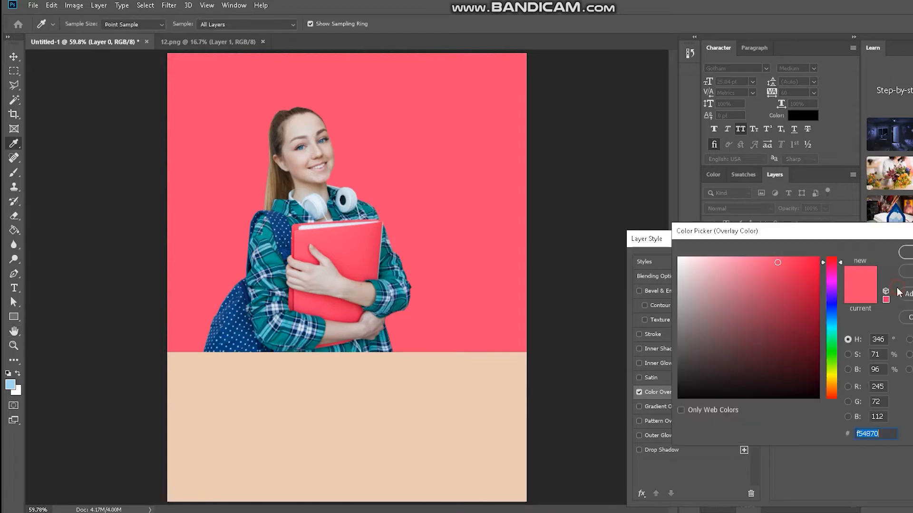
pyautogui.click(342, 259)
pyautogui.press('Return')
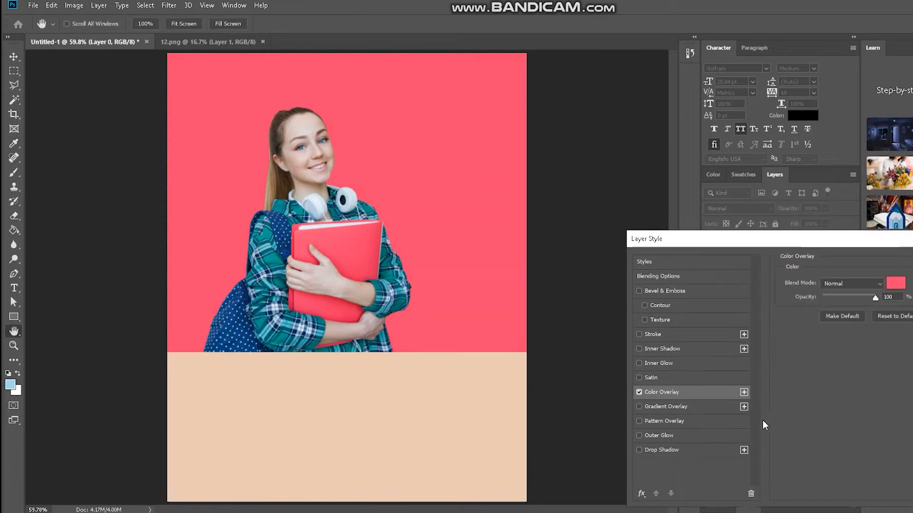
# Try the shirt's teal and the backpack's navy as the background's overlay color, and return to the folder's pink, f2446f.
pyautogui.click(896, 283)
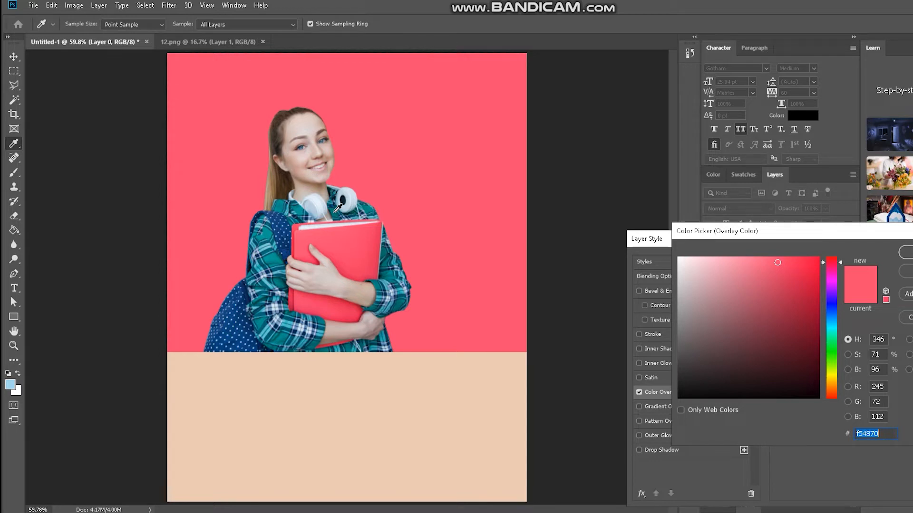
pyautogui.click(278, 256)
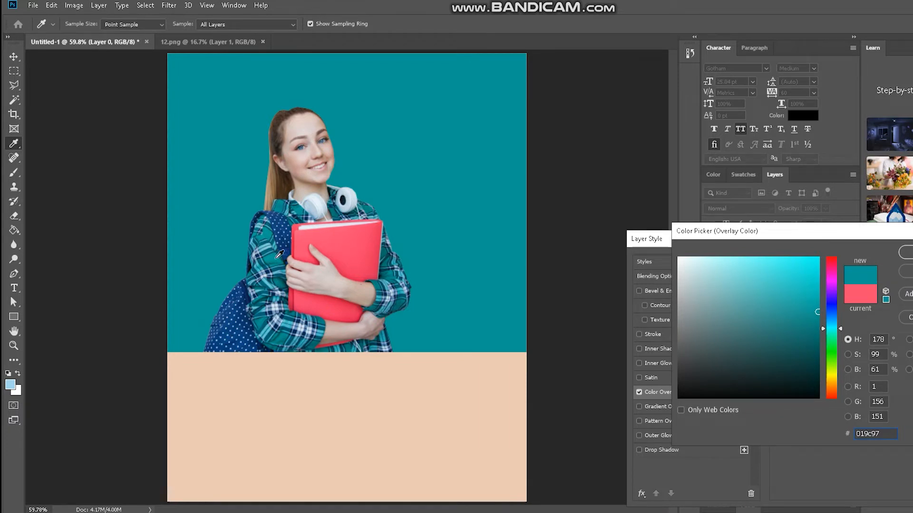
pyautogui.click(360, 243)
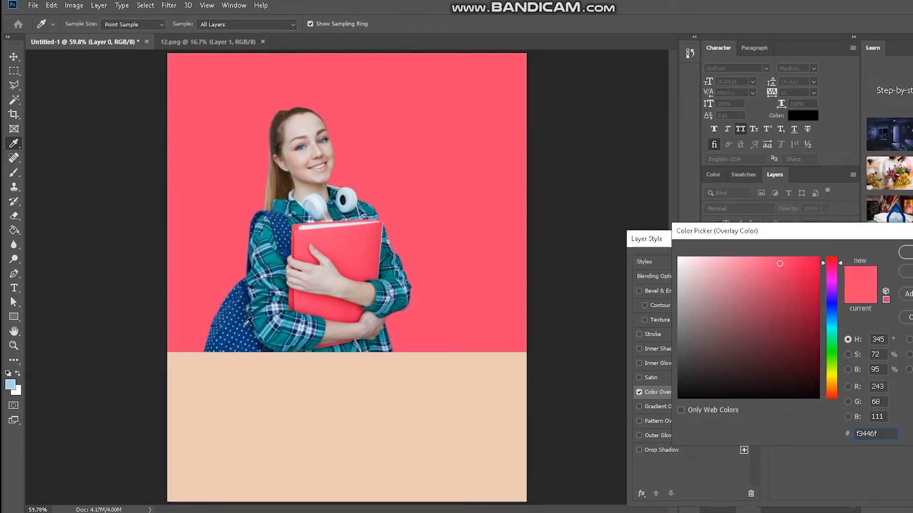
pyautogui.click(236, 318)
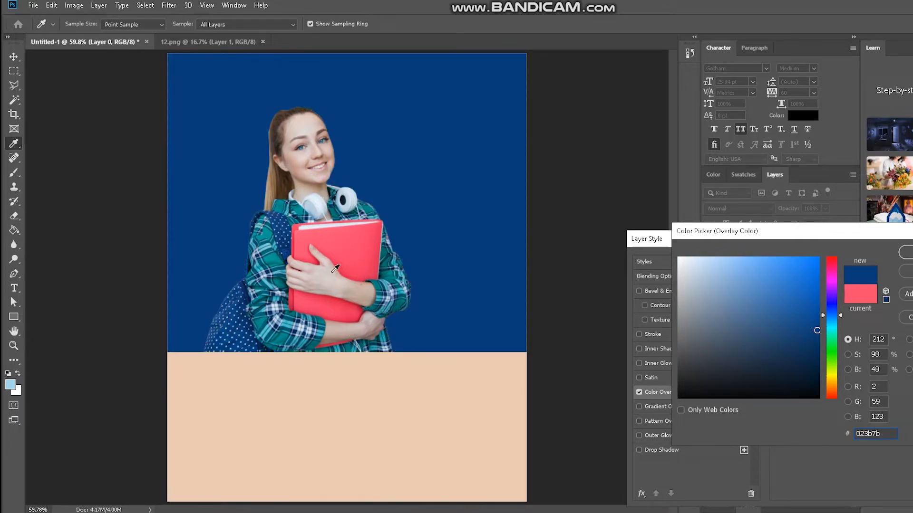
pyautogui.click(351, 256)
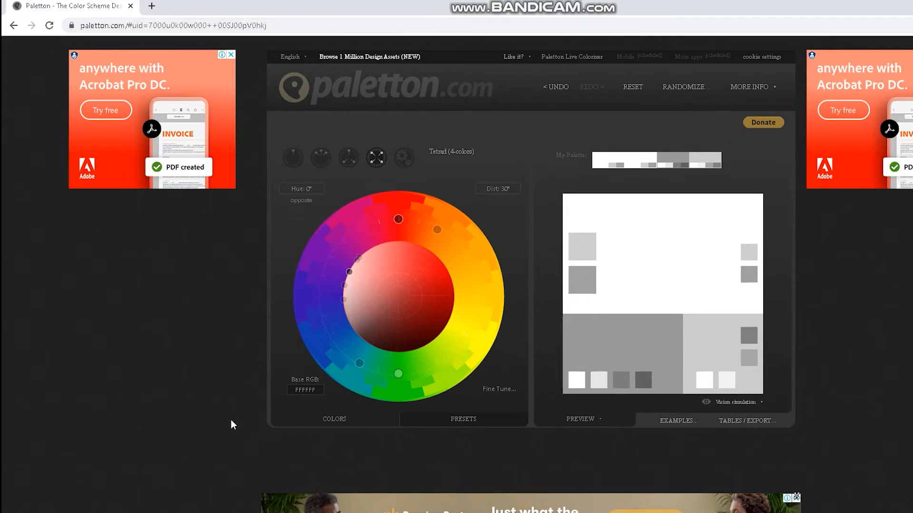
# Resample the folder's pink as overlay color, copy its hex code f03e68, and set it as the base color in Paletton in the browser.
pyautogui.click(302, 390)
pyautogui.click(399, 512)
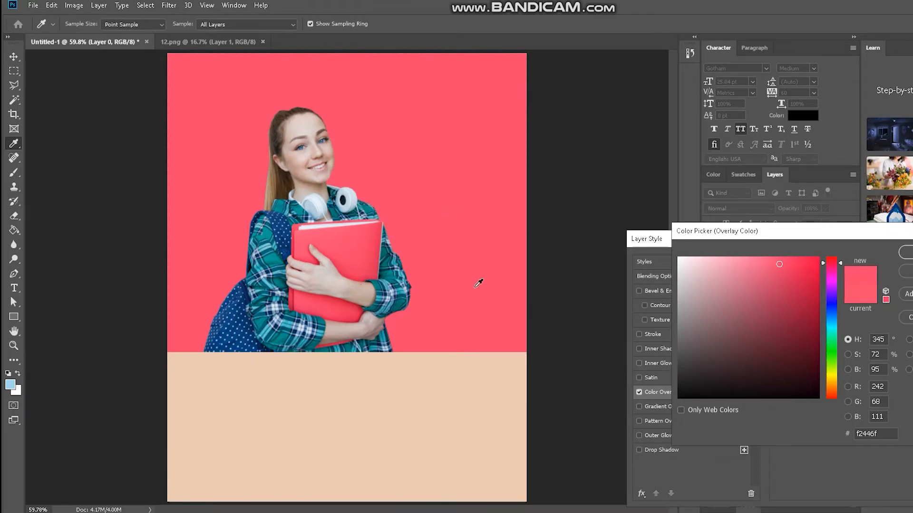
pyautogui.click(367, 248)
pyautogui.moveTo(878, 433); pyautogui.dragTo(852, 433)
pyautogui.hotkey('ctrl', 'c')
pyautogui.hotkey('alt', 'Tab')
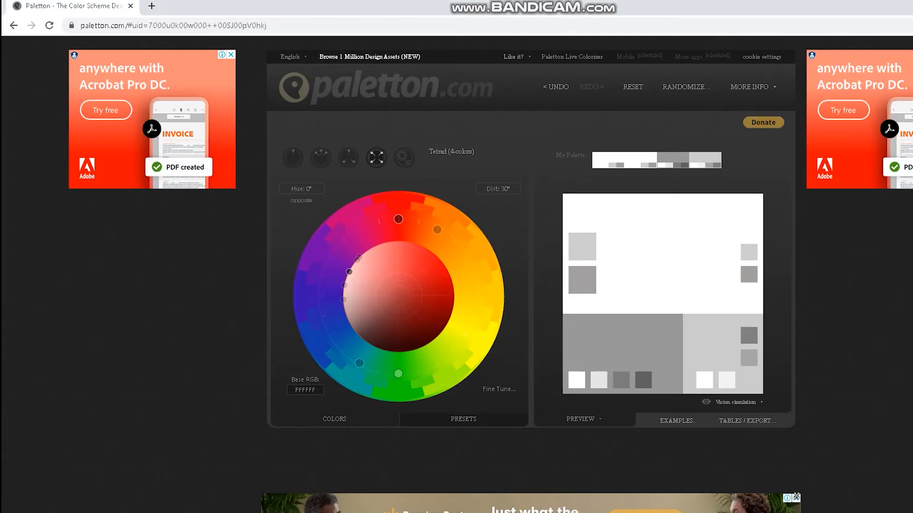
pyautogui.click(304, 391)
pyautogui.hotkey('ctrl', 'v')
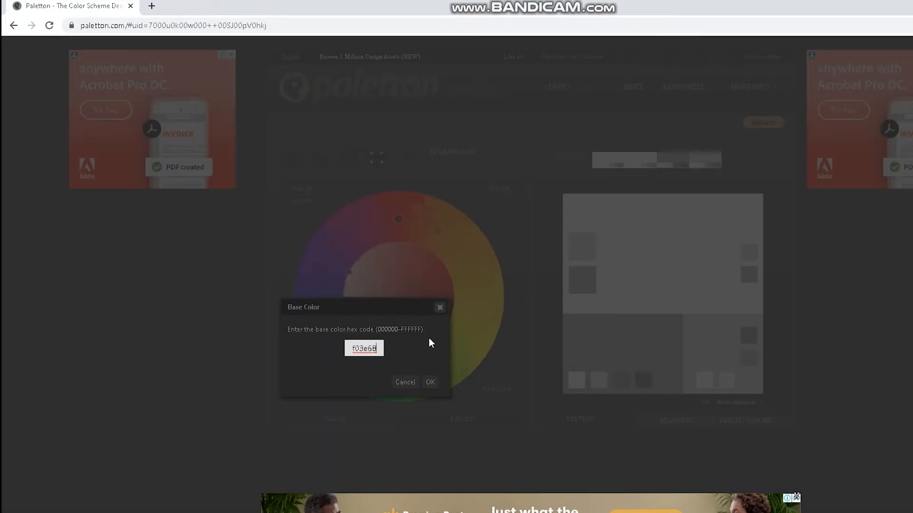
pyautogui.click(430, 383)
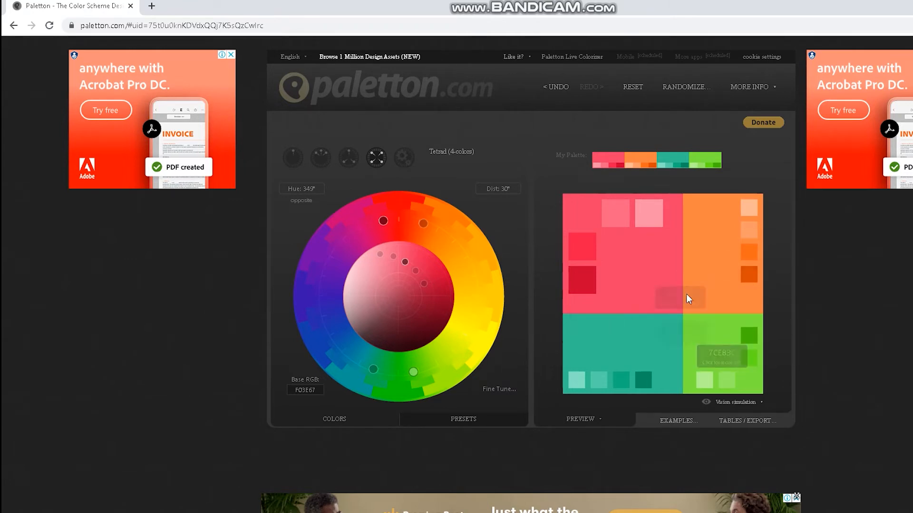
# Compare the Triad, Adjacent and Monochromatic color schemes for the pink base color, and choose Triad (3-colors).
pyautogui.click(351, 161)
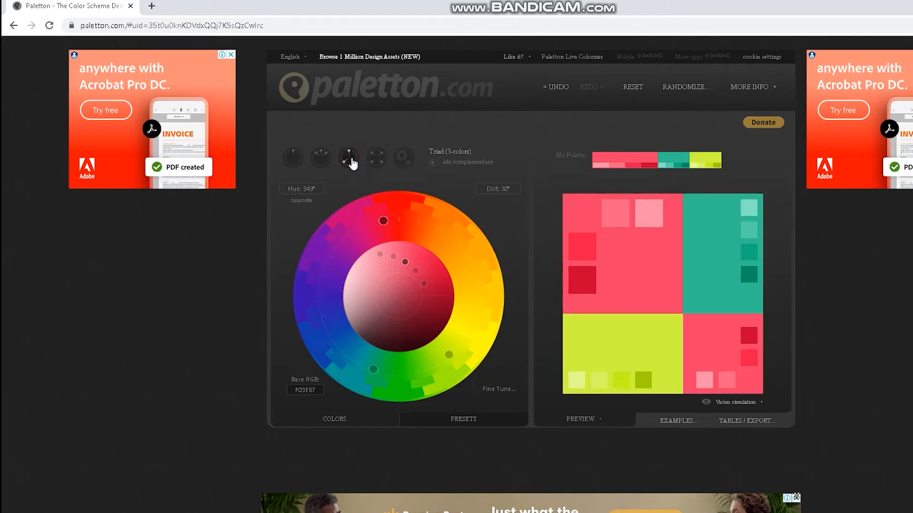
pyautogui.click(321, 157)
pyautogui.click(292, 156)
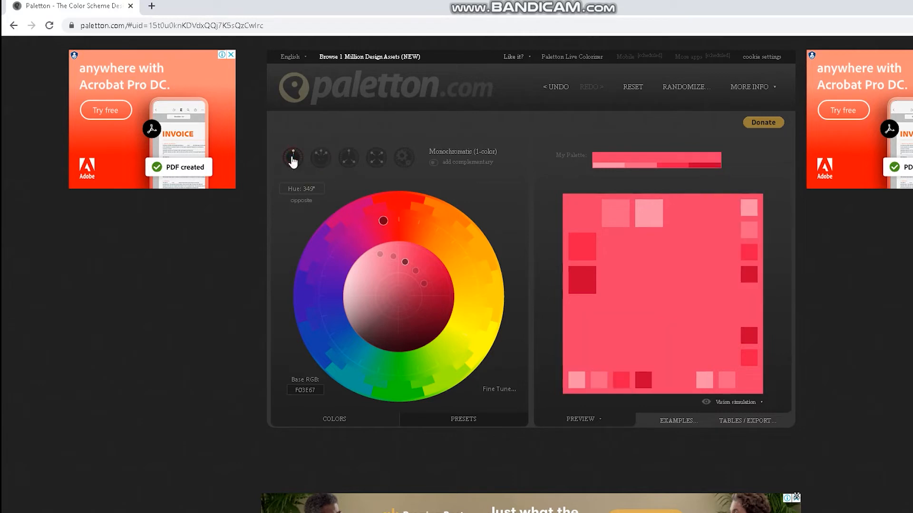
pyautogui.click(320, 158)
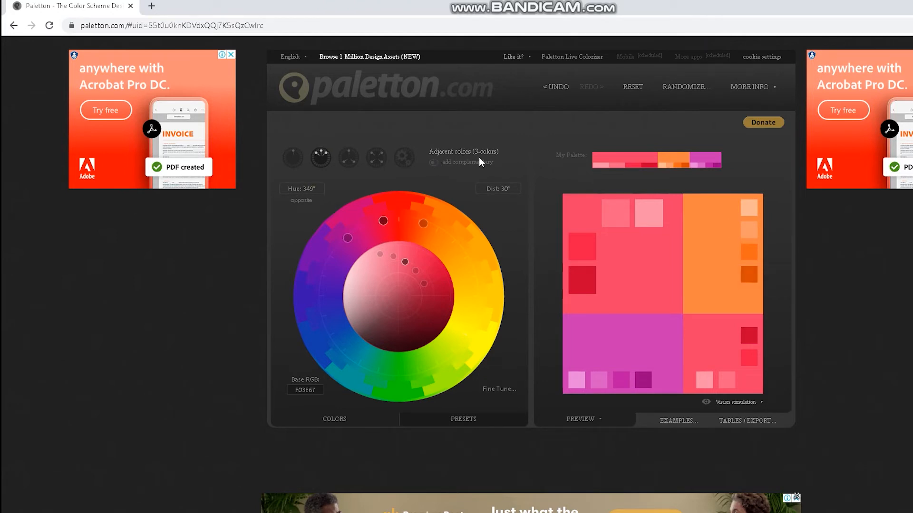
pyautogui.click(349, 157)
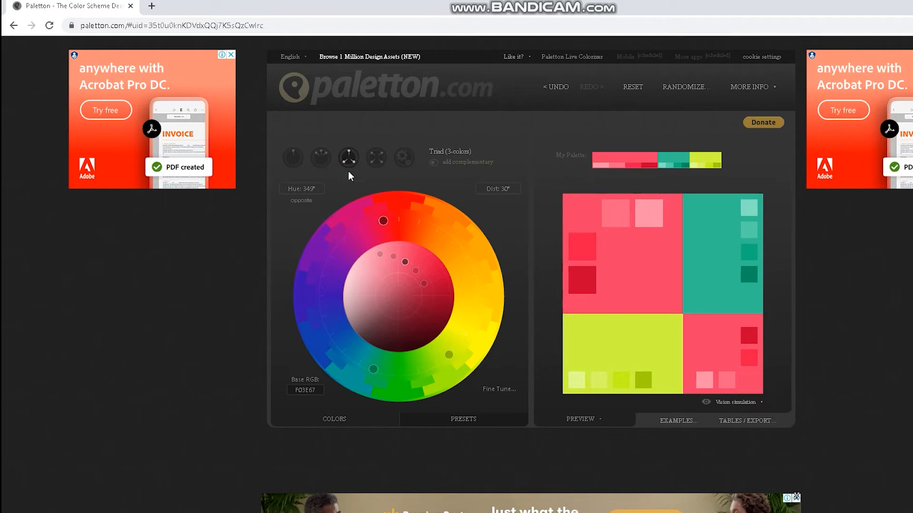
# Compare the Tetrad and Free style color schemes for the pink base color, and choose Tetrad (4-colors).
pyautogui.click(377, 158)
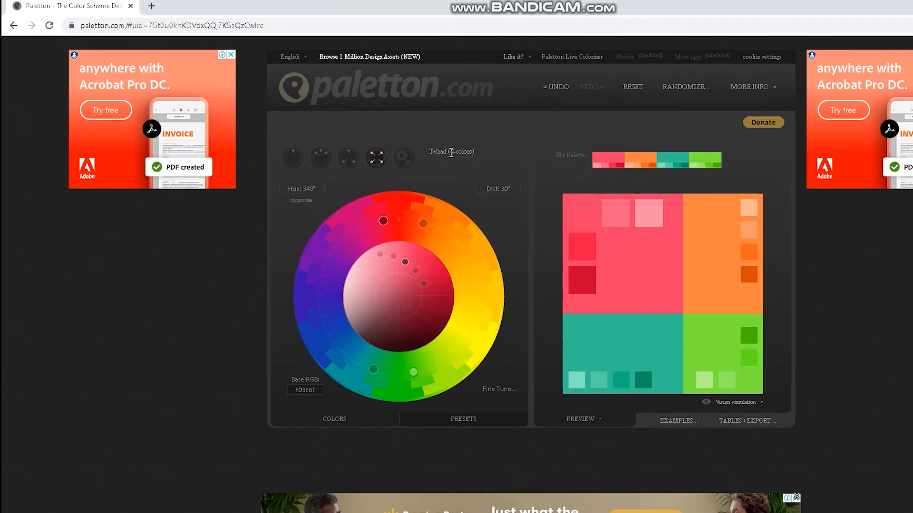
pyautogui.click(404, 161)
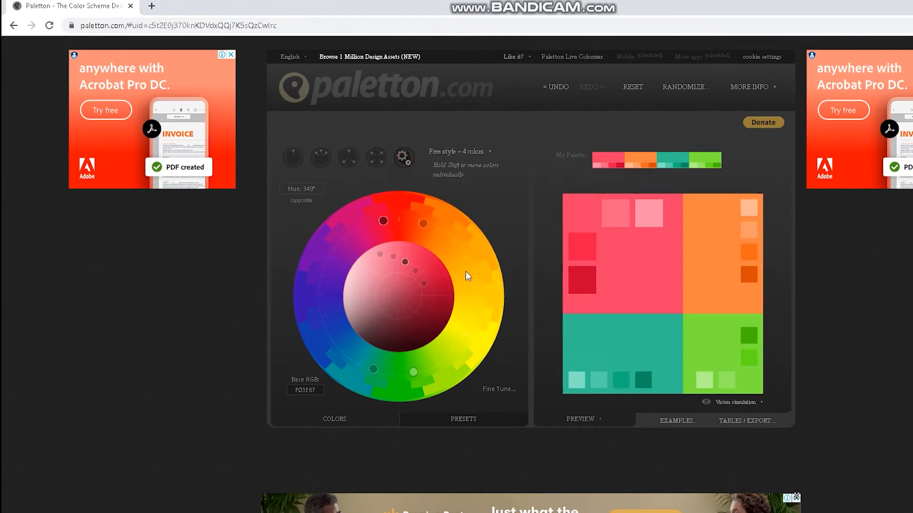
pyautogui.click(373, 163)
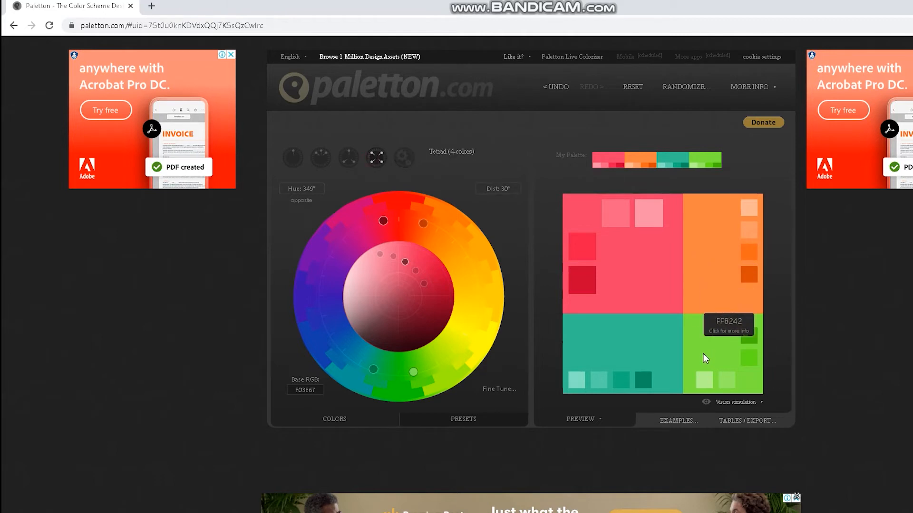
# Open the color info of the Tetrad palette's main orange and copy its hex code FF8242.
pyautogui.click(715, 257)
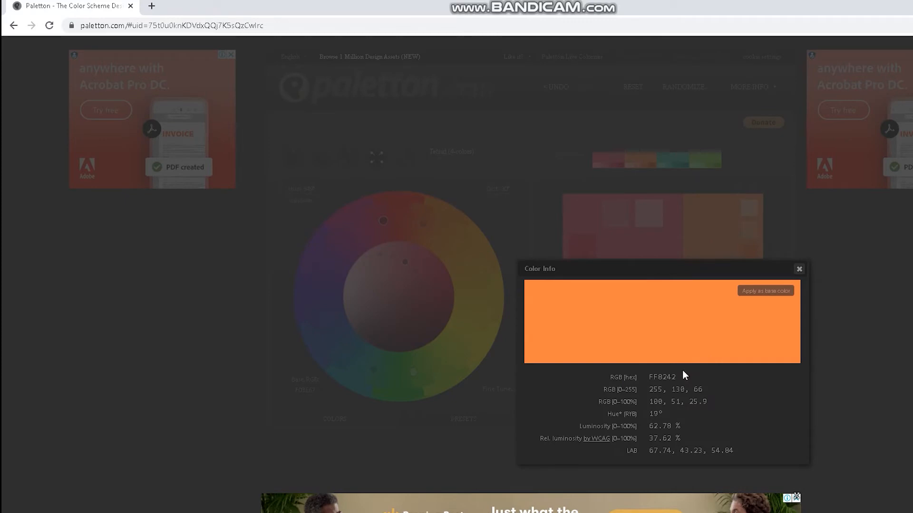
pyautogui.click(797, 270)
pyautogui.click(734, 255)
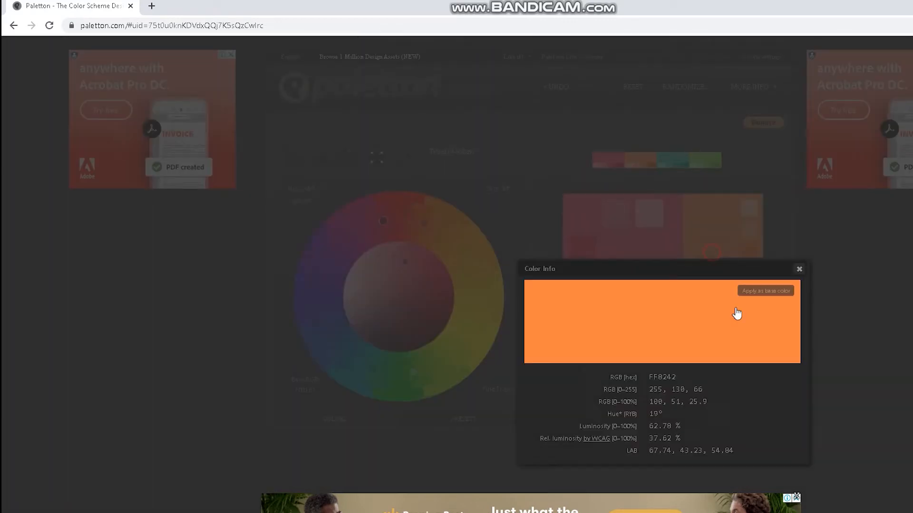
pyautogui.doubleClick(670, 377)
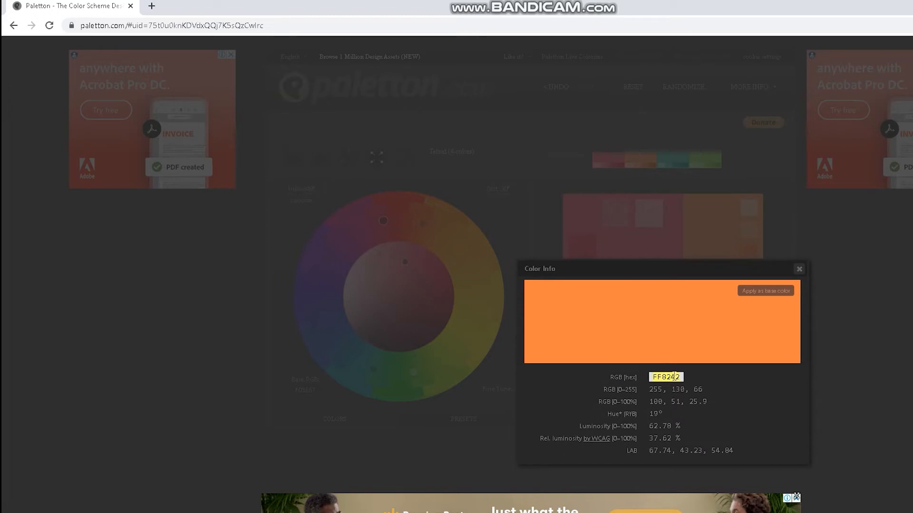
pyautogui.rightClick(674, 377)
pyautogui.click(697, 383)
# Switch to Photoshop and set the background layer's overlay color to the copied orange, FF8242.
pyautogui.hotkey('alt', 'Tab')
pyautogui.doubleClick(885, 438)
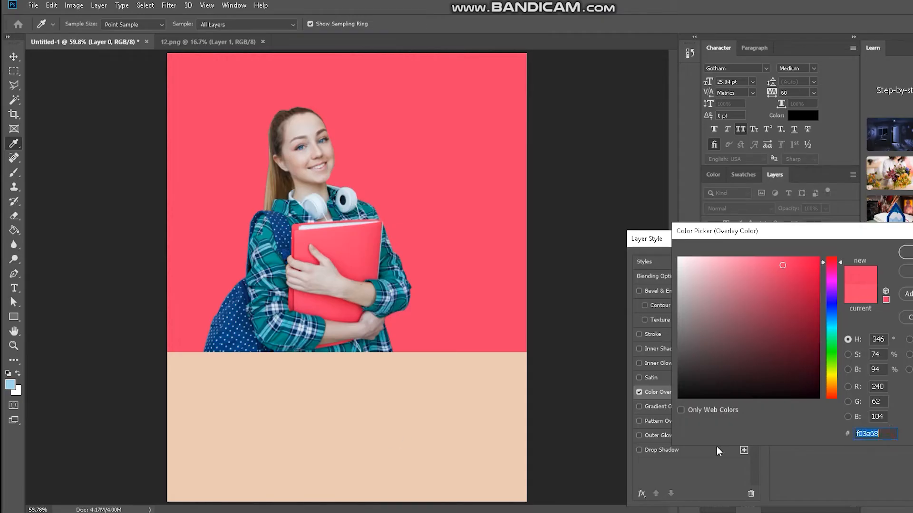
pyautogui.hotkey('ctrl', 'v')
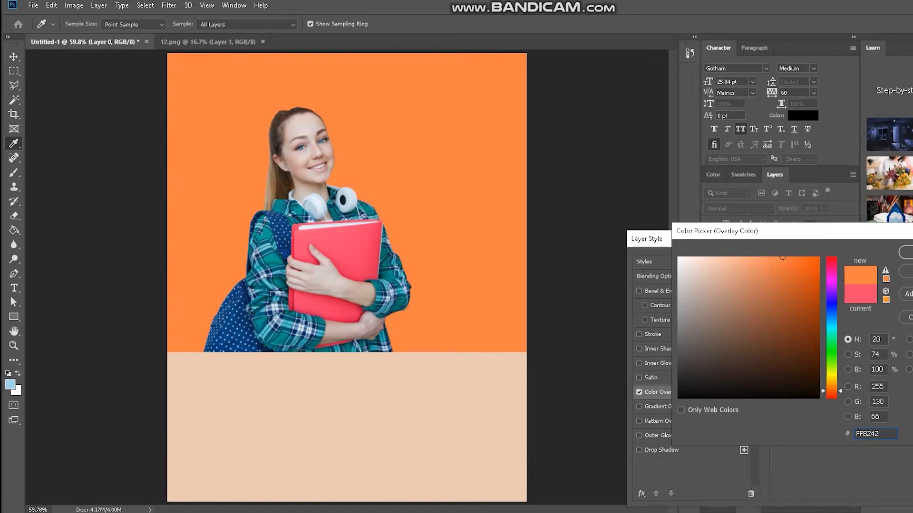
pyautogui.click(906, 252)
pyautogui.press('Return')
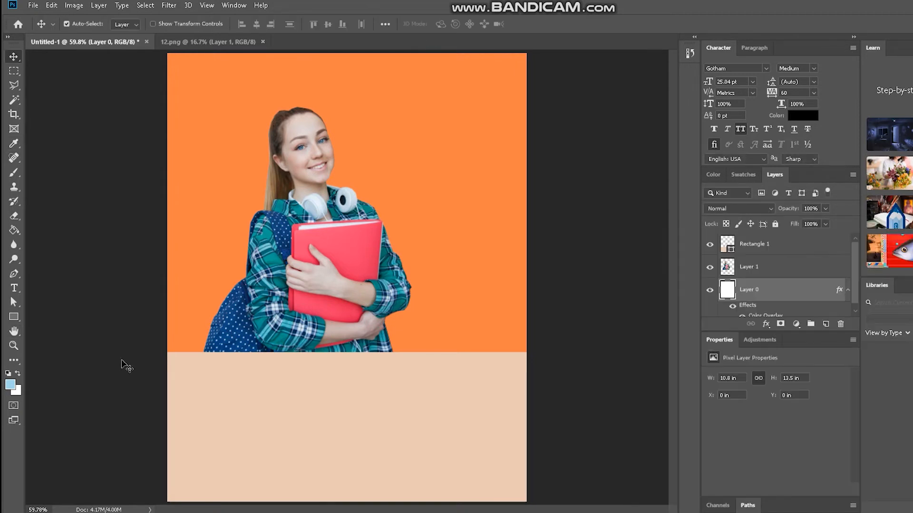
# Select the poster's lower rectangle, then close the orange's color info in Paletton in the browser to review the Tetrad palette.
pyautogui.click(262, 367)
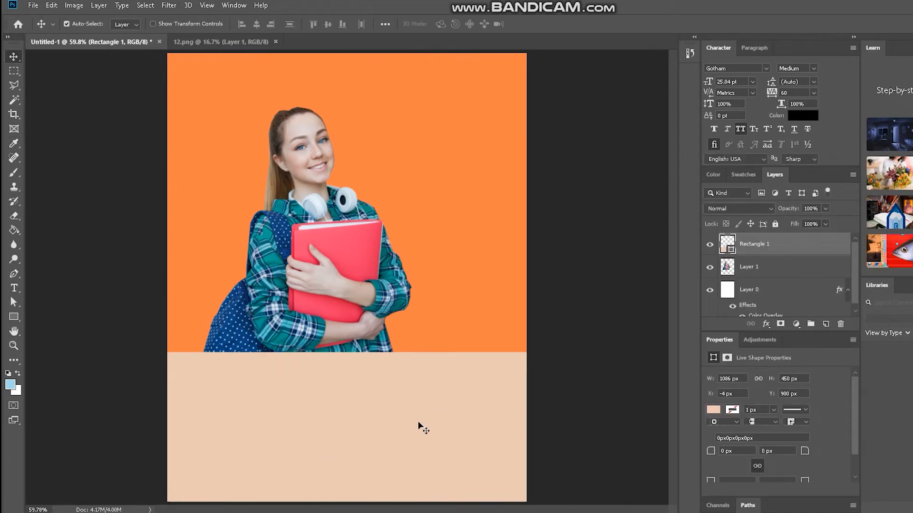
pyautogui.click(418, 278)
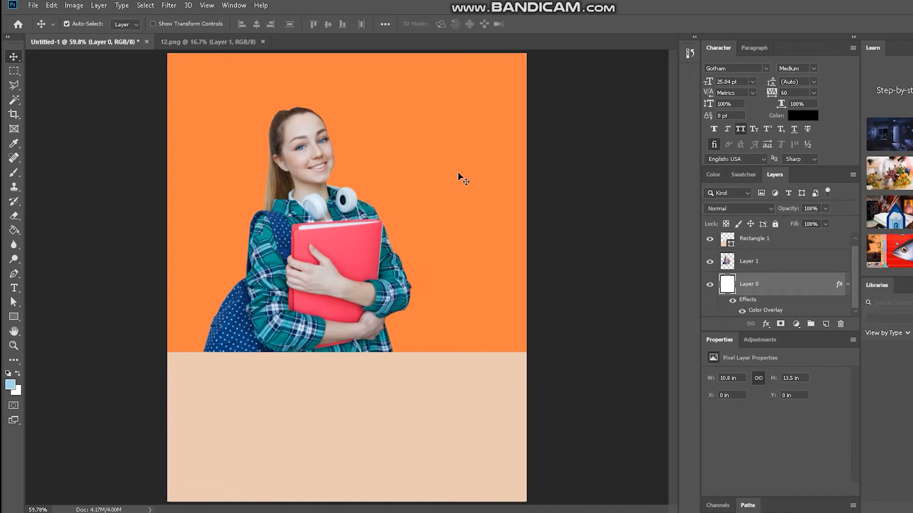
pyautogui.click(423, 399)
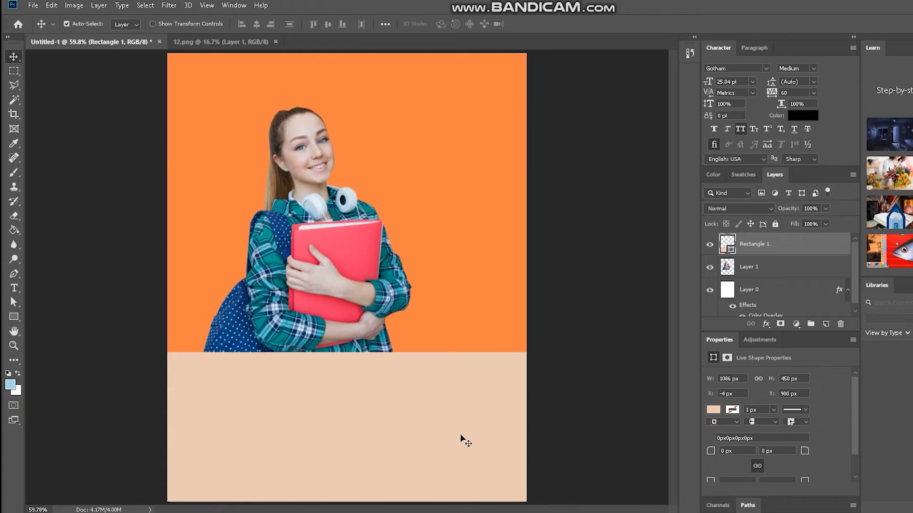
pyautogui.hotkey('alt', 'Tab')
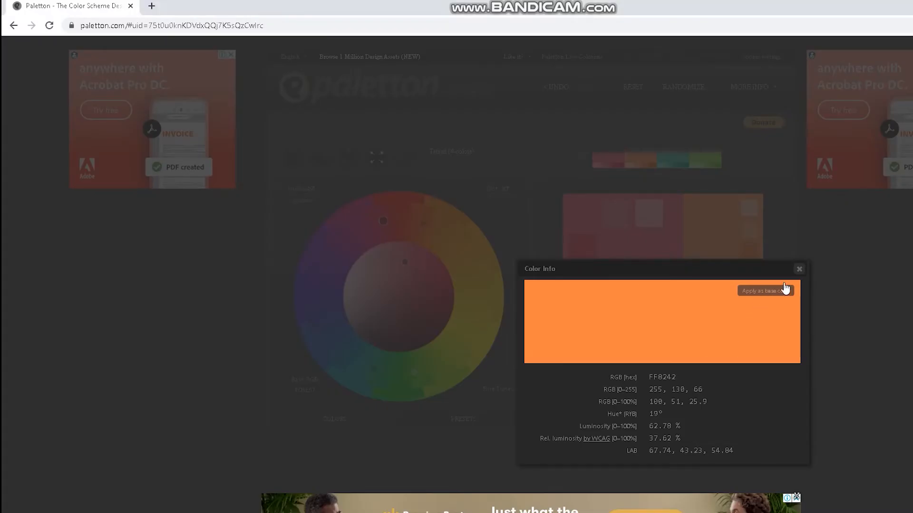
pyautogui.click(799, 270)
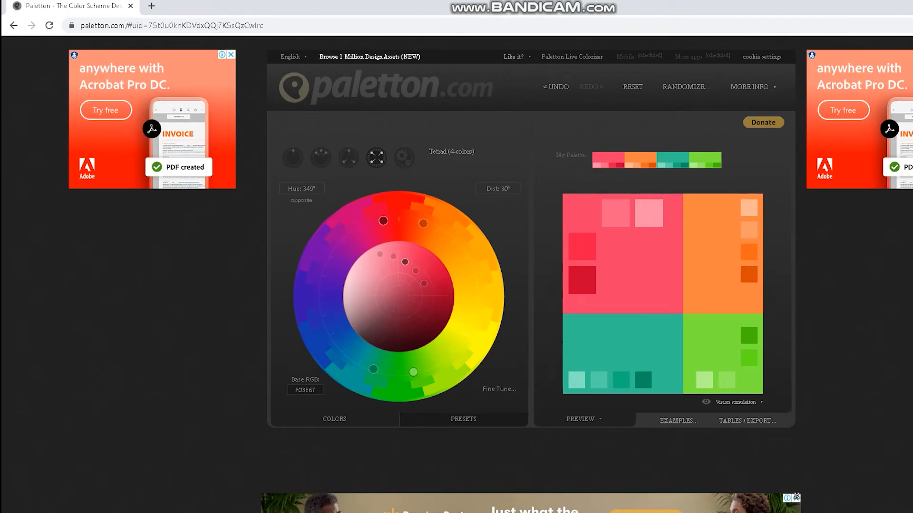
pyautogui.hotkey('alt', 'Tab')
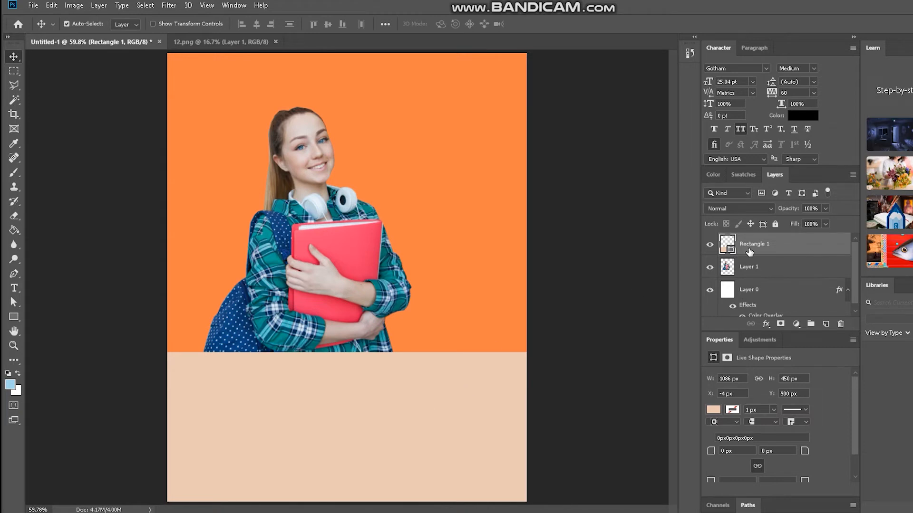
# In Photoshop, add a Color Overlay to the lower rectangle and try dark grey 2c2b2b and black 000000 as its color.
pyautogui.doubleClick(810, 248)
pyautogui.click(673, 394)
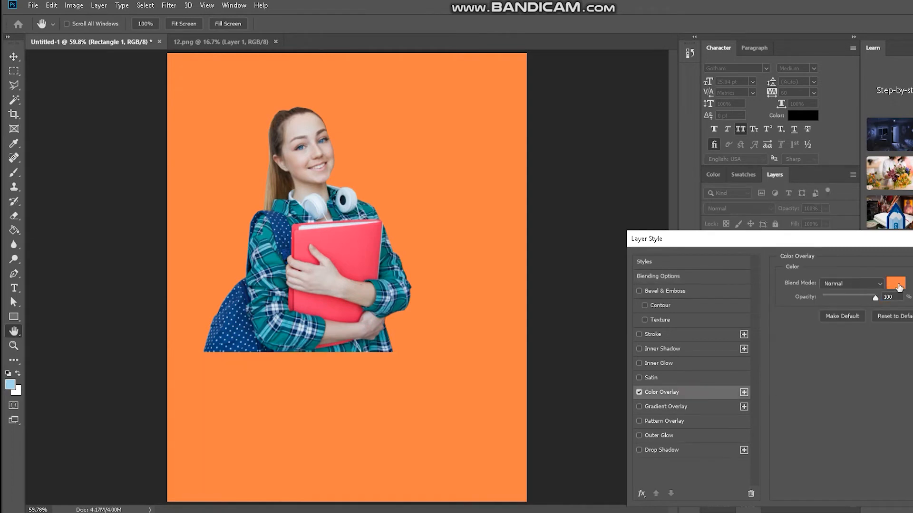
pyautogui.click(897, 284)
pyautogui.moveTo(748, 356); pyautogui.dragTo(682, 374)
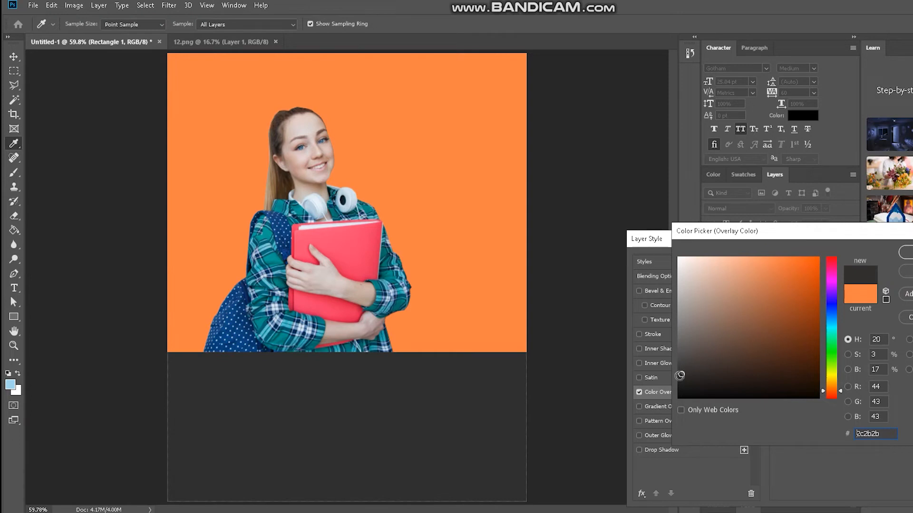
pyautogui.moveTo(754, 333)
pyautogui.mouseDown()
pyautogui.moveTo(748, 327)
pyautogui.moveTo(817, 397)
pyautogui.mouseUp()
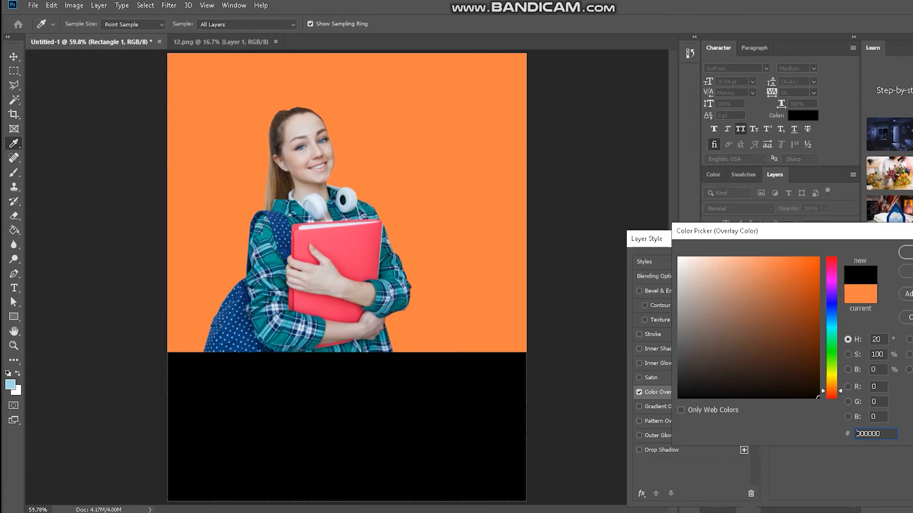
# Switch to Paletton in the browser and copy the hex code 32C192 of the palette's main teal green.
pyautogui.hotkey('alt', 'Tab')
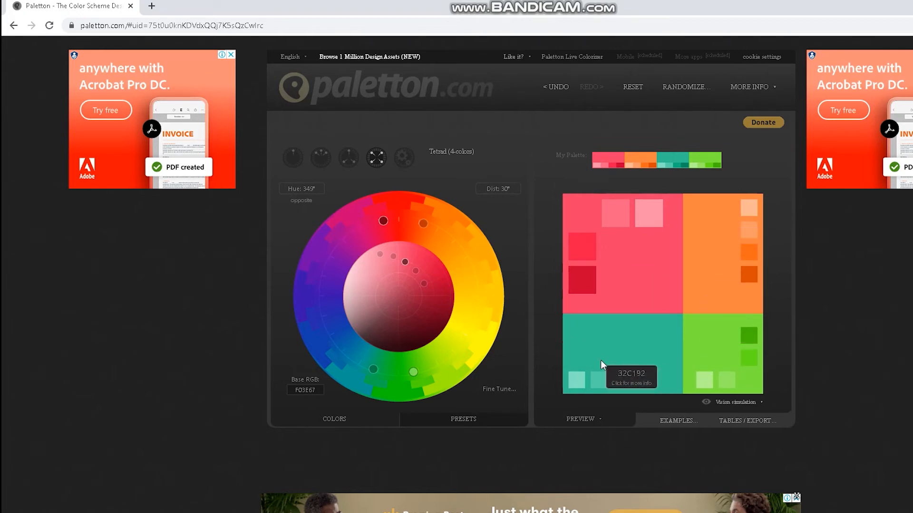
pyautogui.click(635, 345)
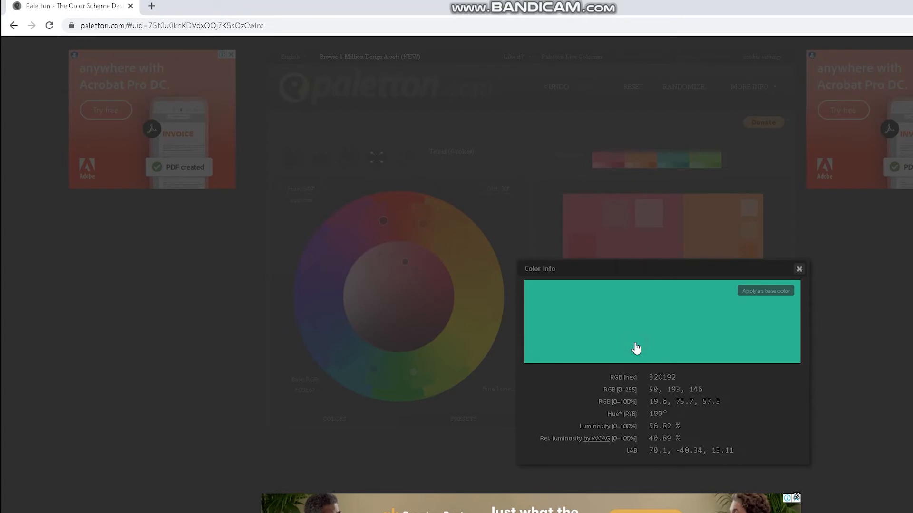
pyautogui.doubleClick(664, 377)
pyautogui.rightClick(664, 377)
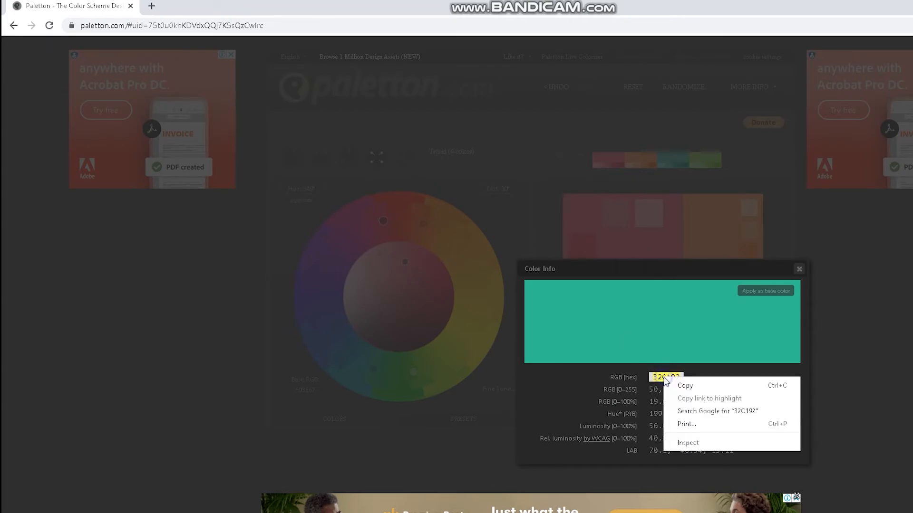
pyautogui.click(682, 383)
# Back in Photoshop, set the lower rectangle's overlay color to the copied teal green, 32C192, and apply the layer style.
pyautogui.hotkey('alt', 'Tab')
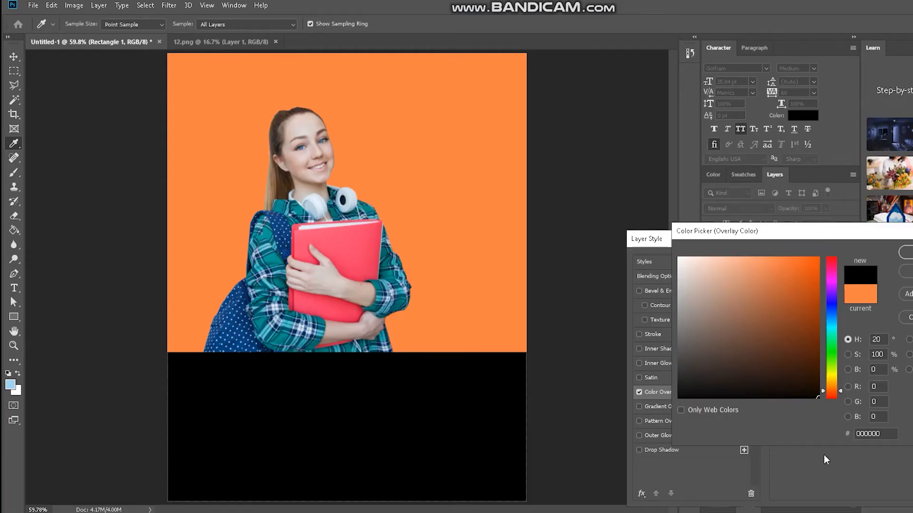
pyautogui.doubleClick(889, 435)
pyautogui.hotkey('ctrl', 'v')
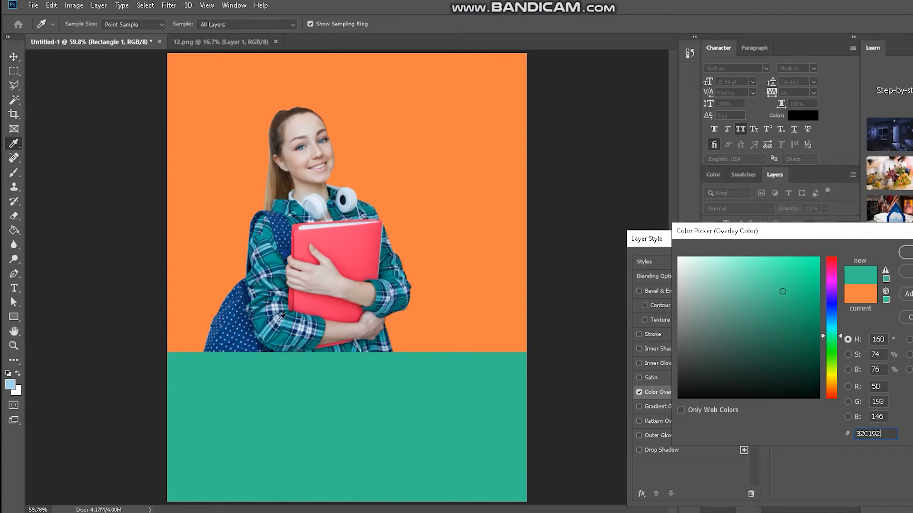
pyautogui.press('Return')
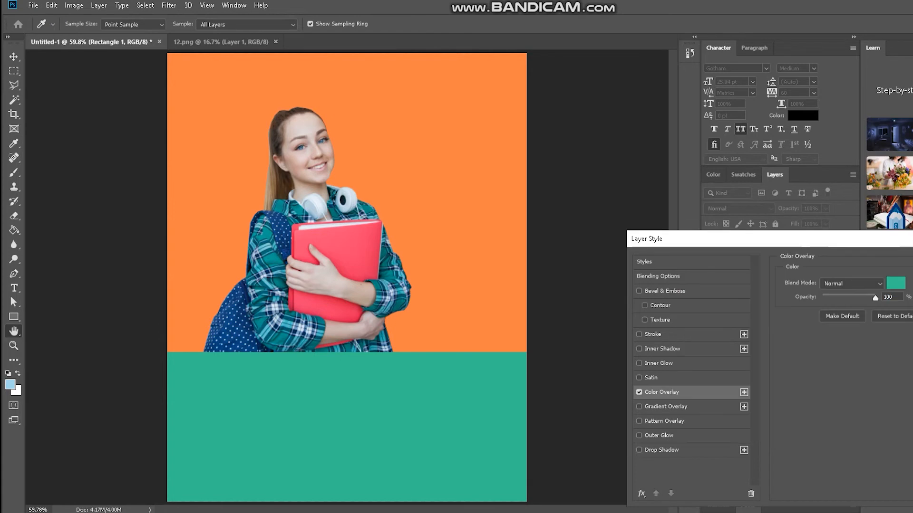
pyautogui.press('Return')
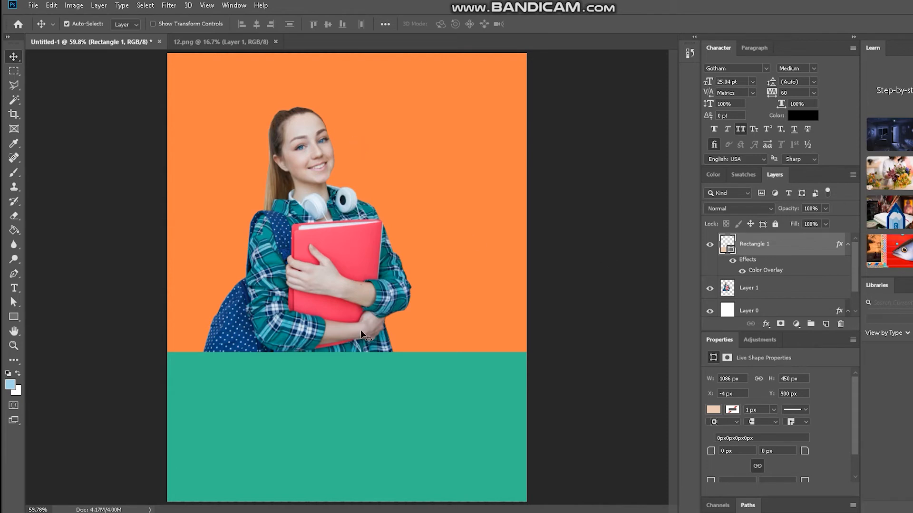
# Shift the student cutout slightly left and place a paragraph text reading STUDENTS on the orange area beside her head.
pyautogui.moveTo(347, 284); pyautogui.dragTo(332, 290)
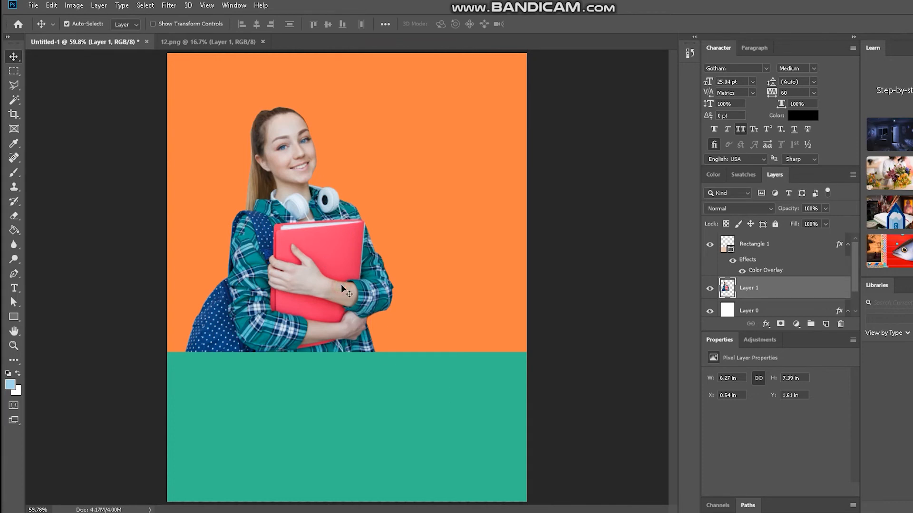
pyautogui.click(14, 288)
pyautogui.moveTo(371, 107); pyautogui.dragTo(496, 189)
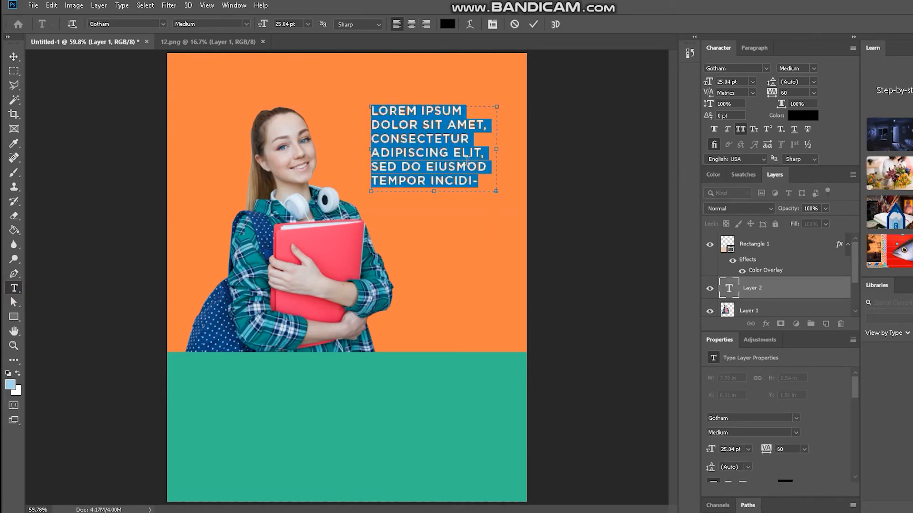
pyautogui.write('STUDENTS')
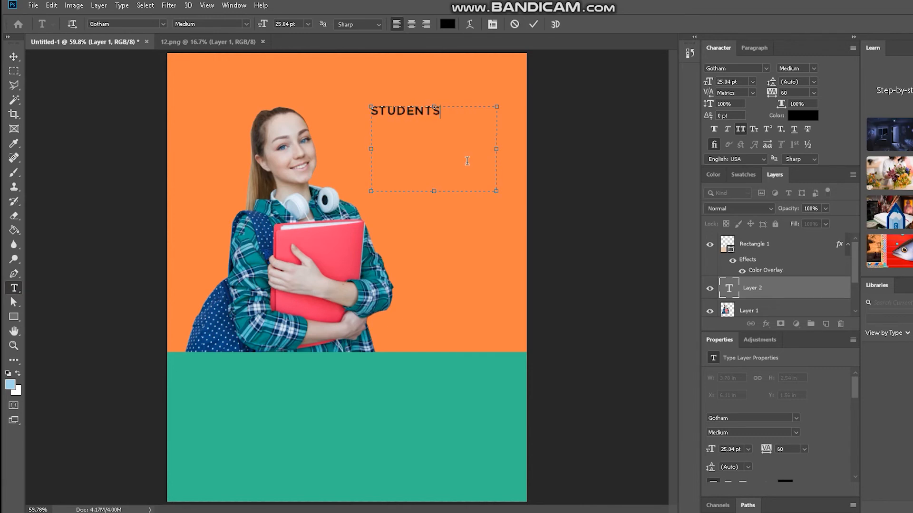
pyautogui.click(14, 56)
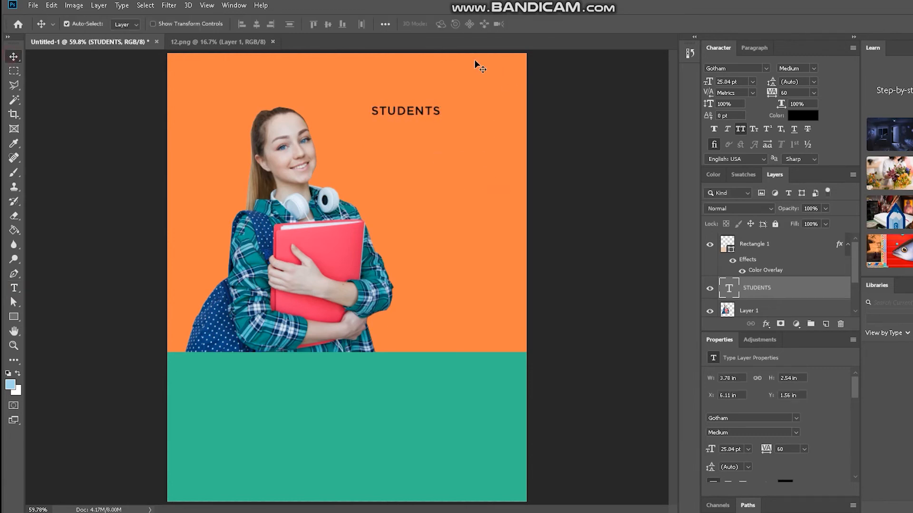
pyautogui.moveTo(421, 112); pyautogui.dragTo(436, 119)
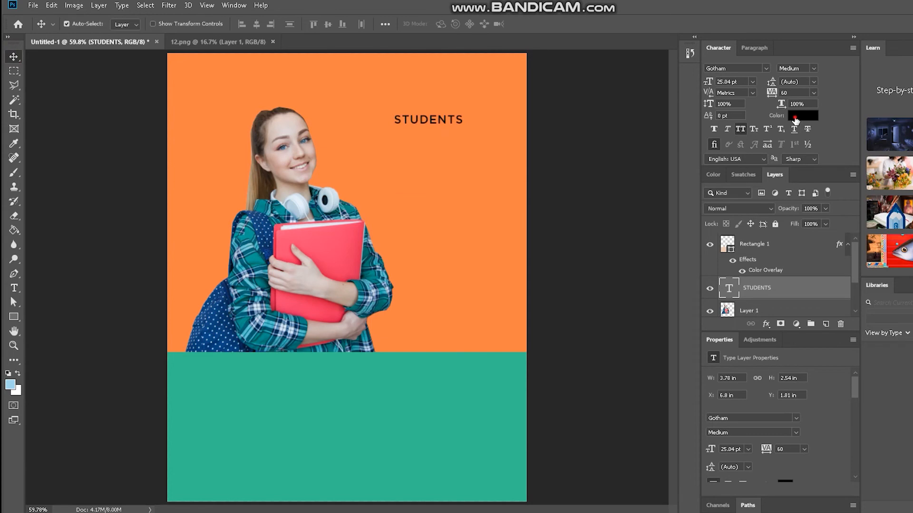
# Set the STUDENTS text's color to white, ffffff, and its font to Impact Regular.
pyautogui.click(802, 116)
pyautogui.write('ffffff')
pyautogui.press('Return')
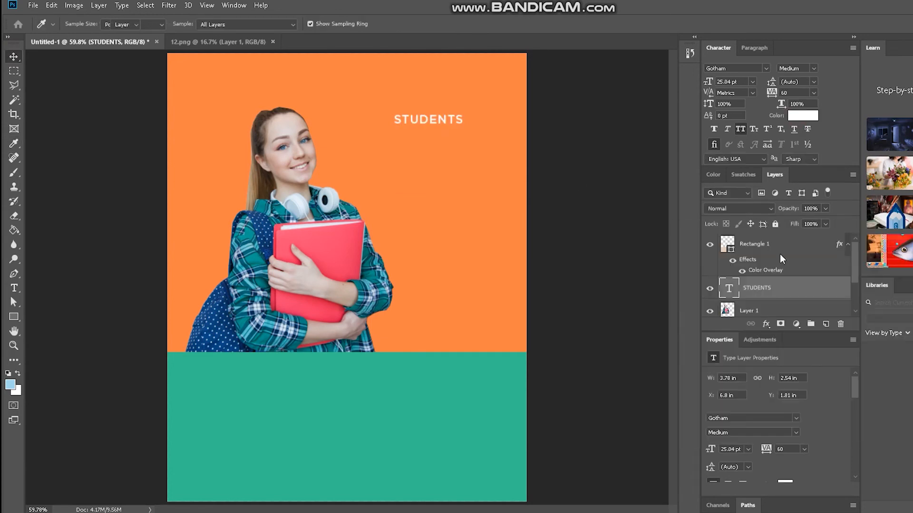
pyautogui.click(734, 69)
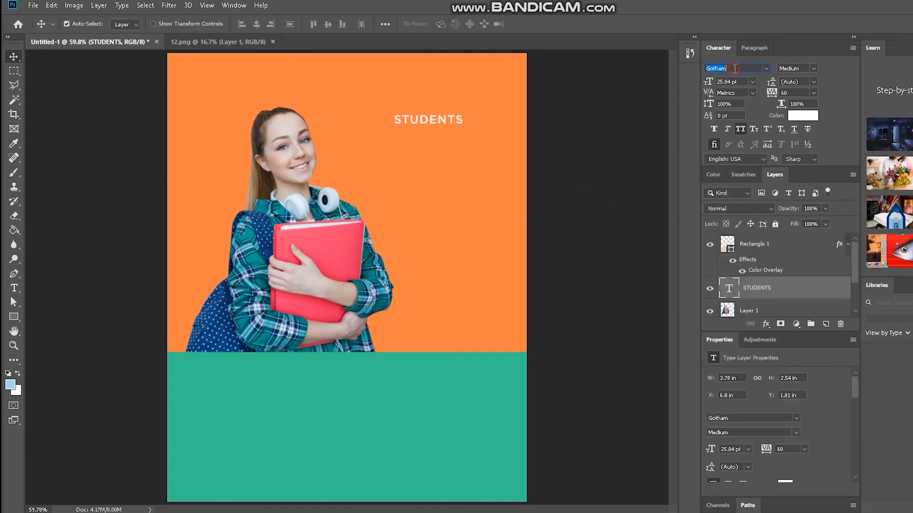
pyautogui.write('Impact')
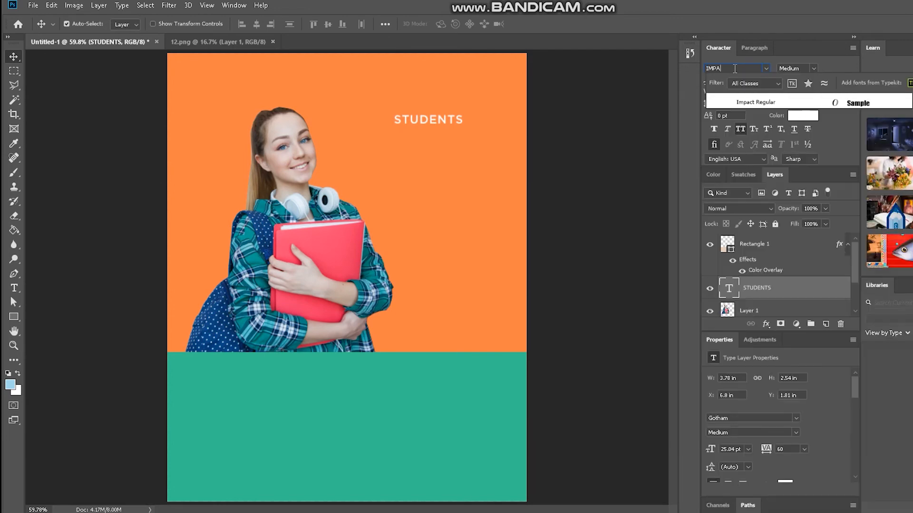
pyautogui.click(753, 102)
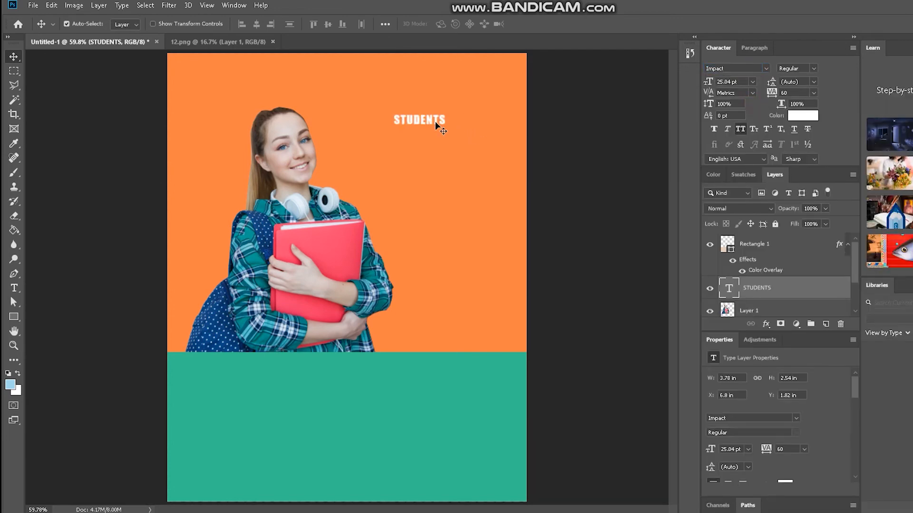
# Scale the STUDENTS text up to about 220% with Free Transform and place it on the orange area beside the student's head.
pyautogui.click(49, 6)
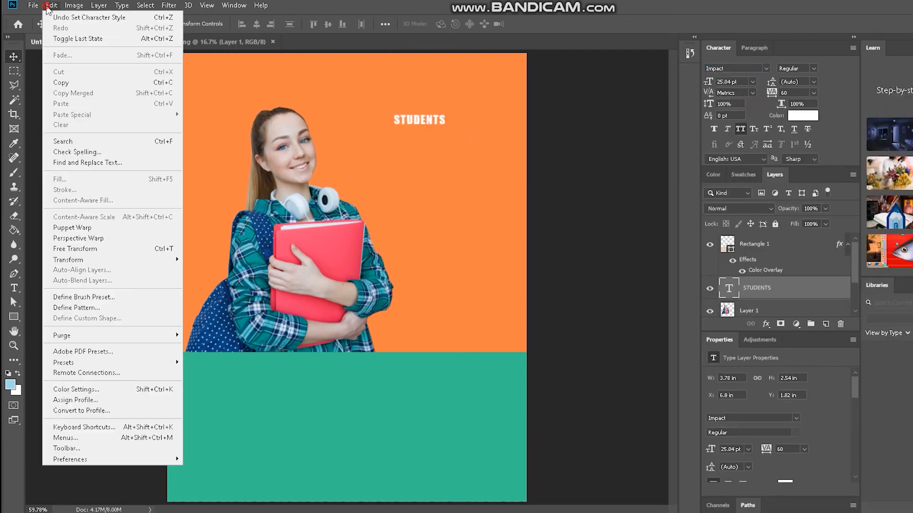
pyautogui.click(76, 248)
pyautogui.moveTo(458, 200); pyautogui.dragTo(475, 304)
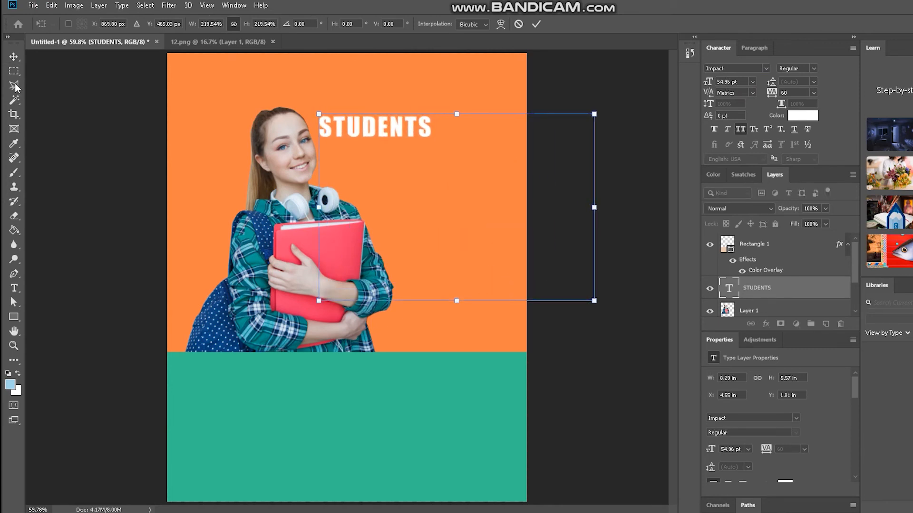
pyautogui.press('Return')
pyautogui.moveTo(390, 125); pyautogui.dragTo(444, 137)
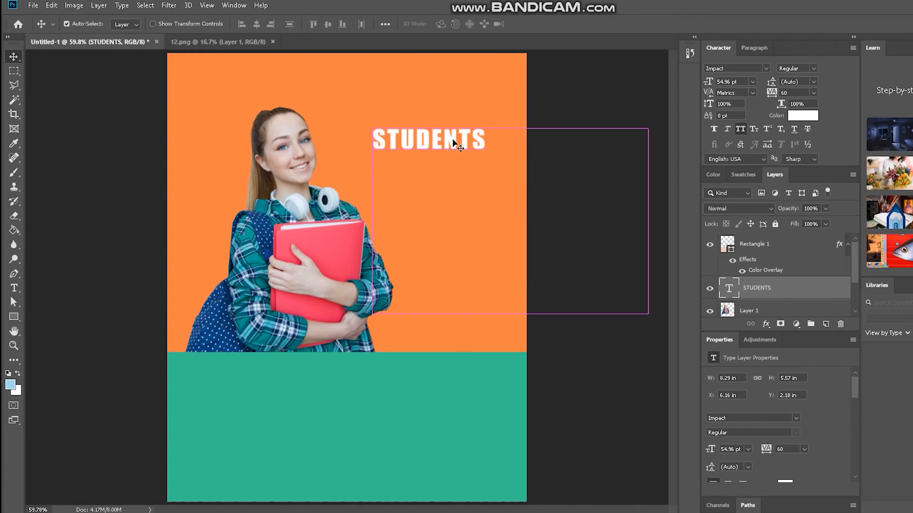
pyautogui.moveTo(455, 141); pyautogui.dragTo(455, 129)
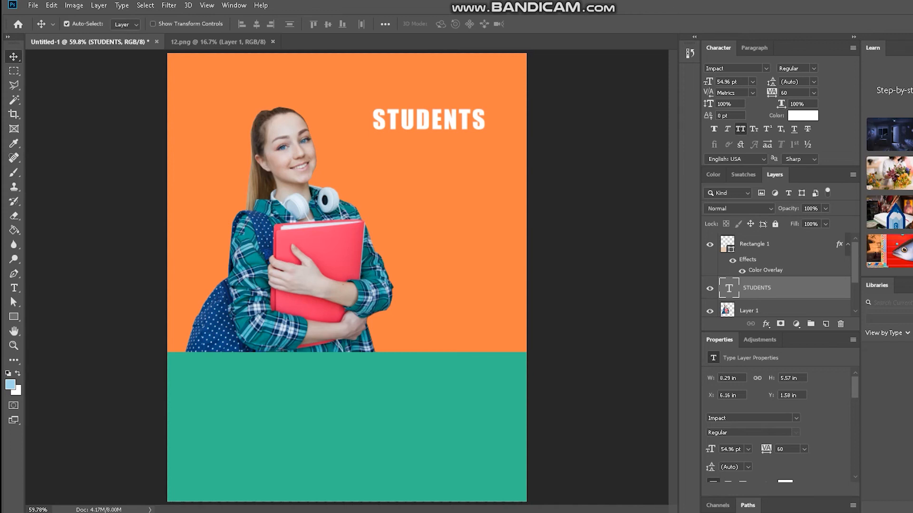
pyautogui.moveTo(533, 512)
pyautogui.hotkey('alt', 'Tab')
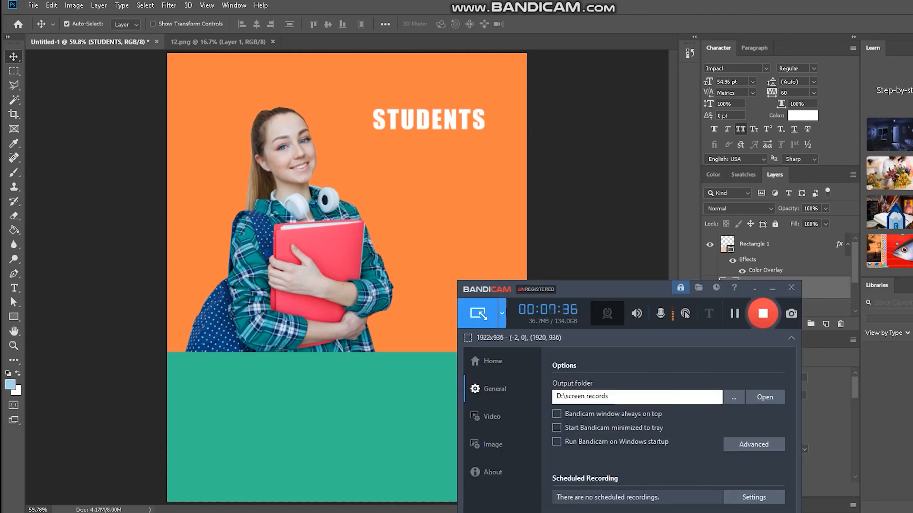
pyautogui.click(773, 290)
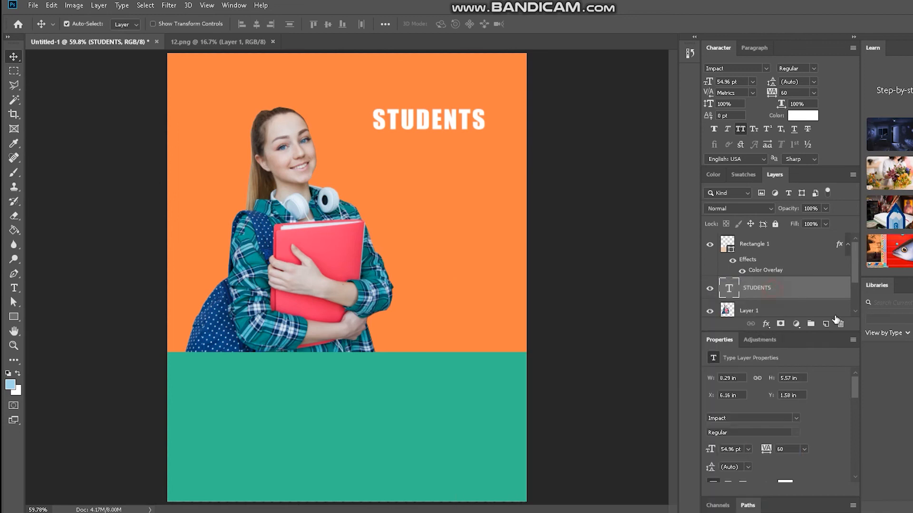
# Move the STUDENTS headline slightly down so it sits level with the student's face.
pyautogui.moveTo(438, 125); pyautogui.dragTo(444, 139)
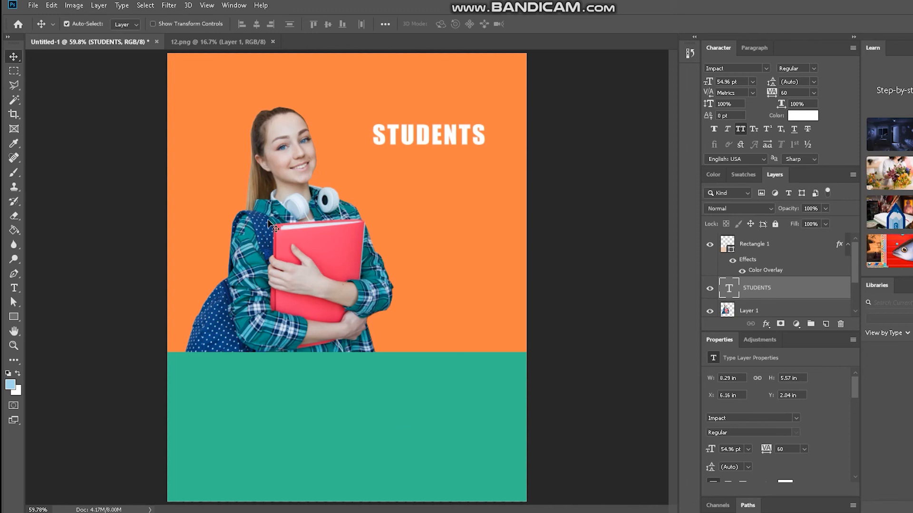
pyautogui.click(318, 254)
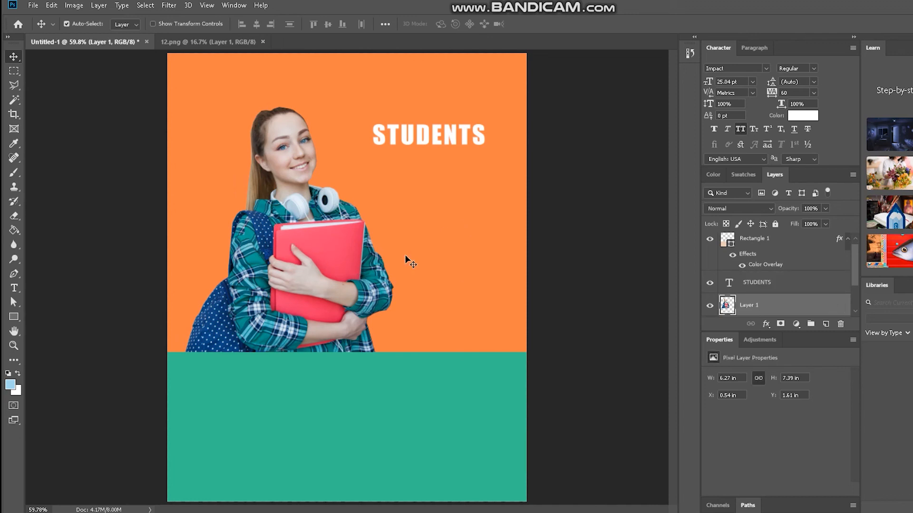
# Compare teal from the shirt and pinkish red from the folder as the background layer's overlay color, then apply the folder's pinkish red.
pyautogui.click(462, 247)
pyautogui.doubleClick(799, 282)
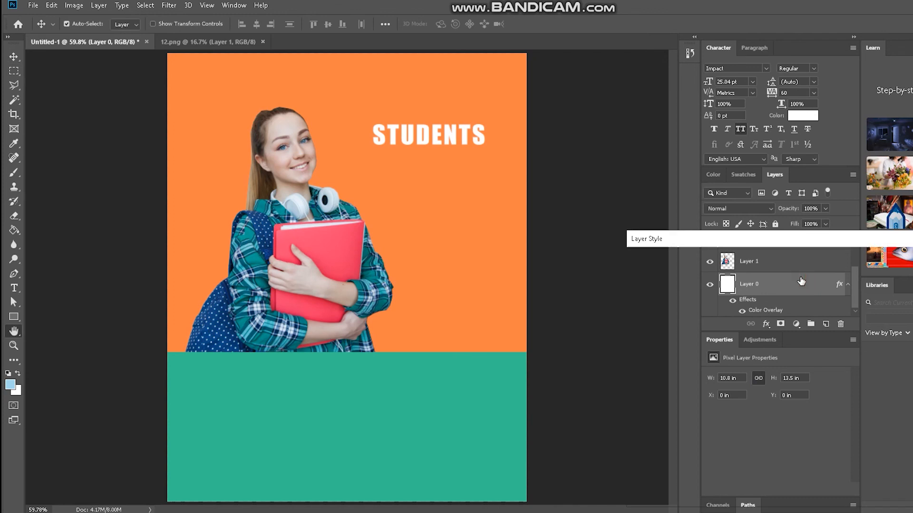
pyautogui.click(695, 392)
pyautogui.click(895, 284)
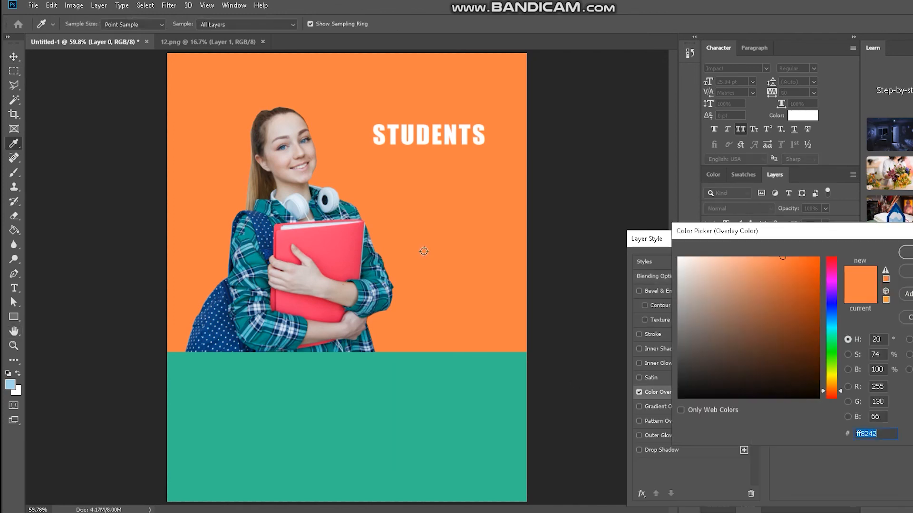
pyautogui.click(317, 241)
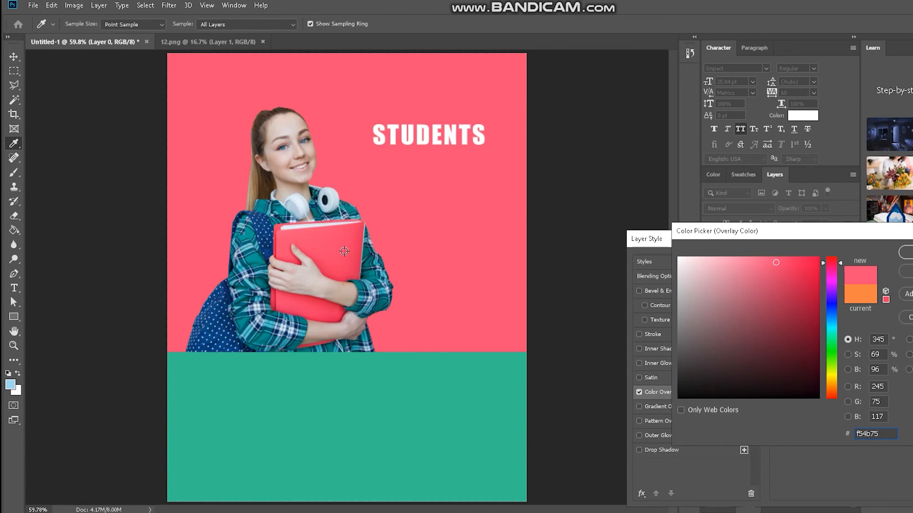
pyautogui.click(250, 257)
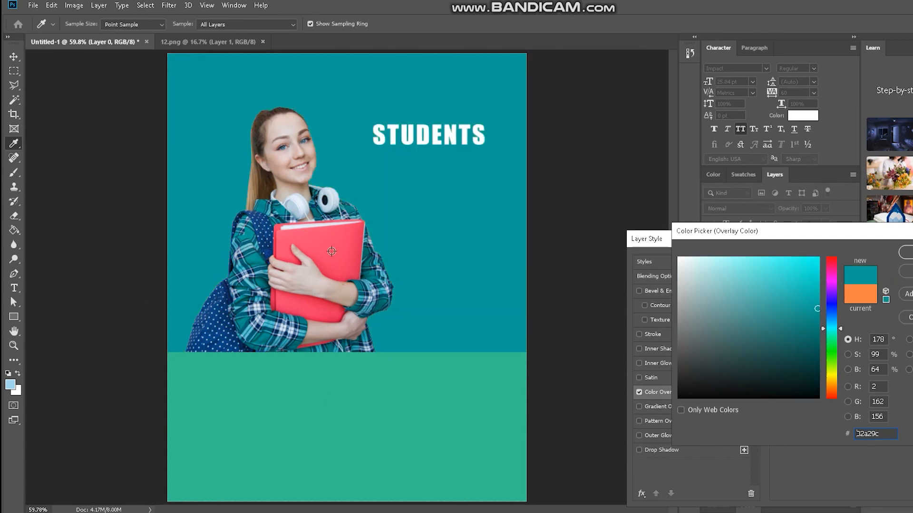
pyautogui.click(332, 252)
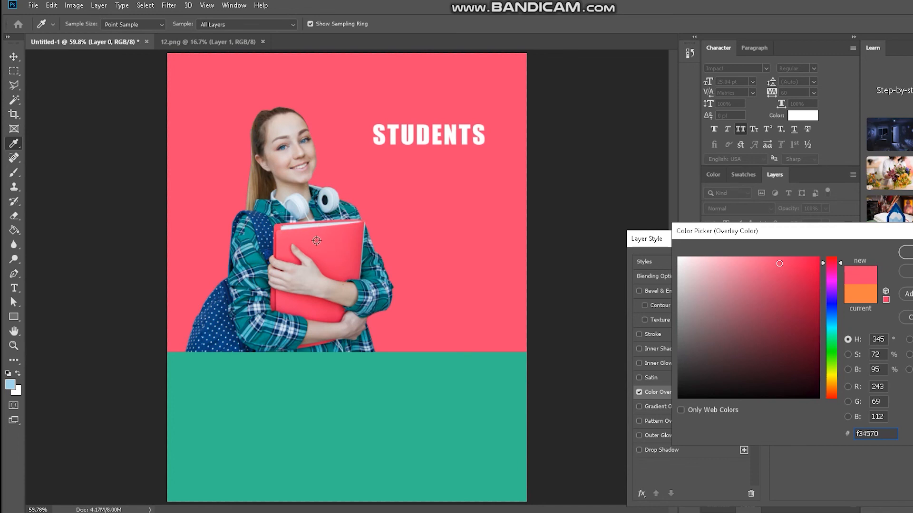
pyautogui.click(259, 259)
pyautogui.click(318, 240)
pyautogui.press('Return')
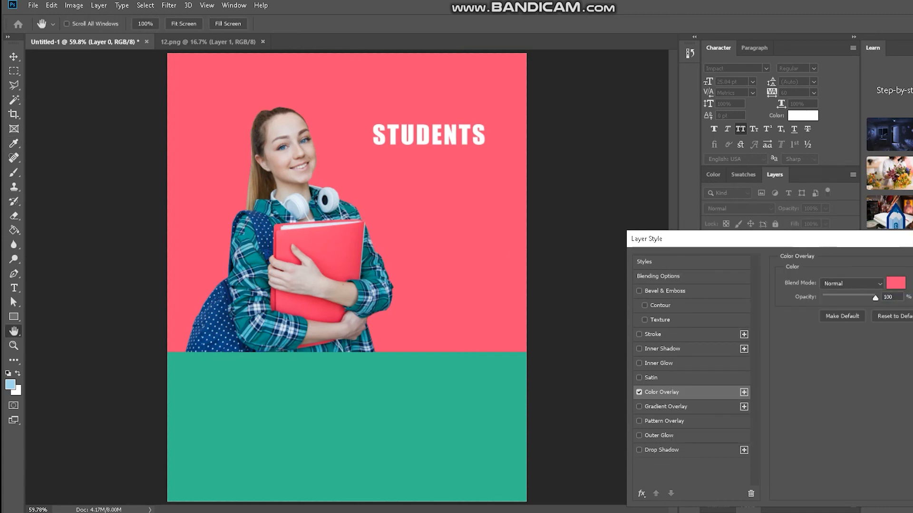
pyautogui.press('Return')
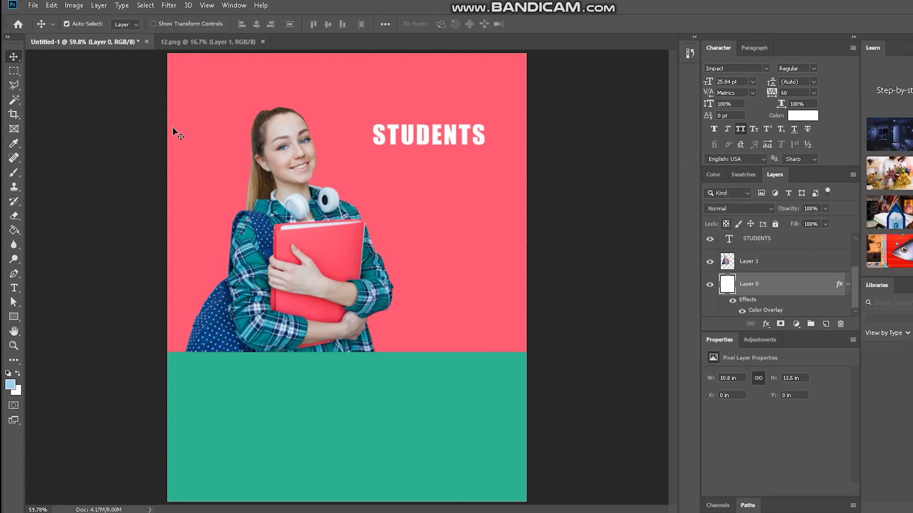